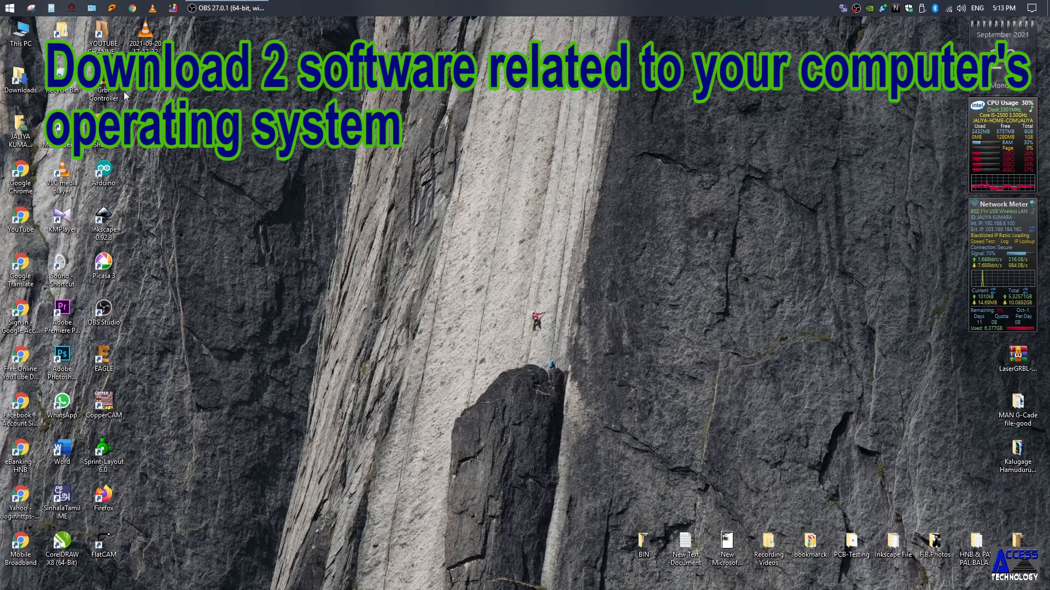
- Open Google Chrome and search Google for "grbl controller software download"
{"action": "double_click", "coordinate": [19, 174]}
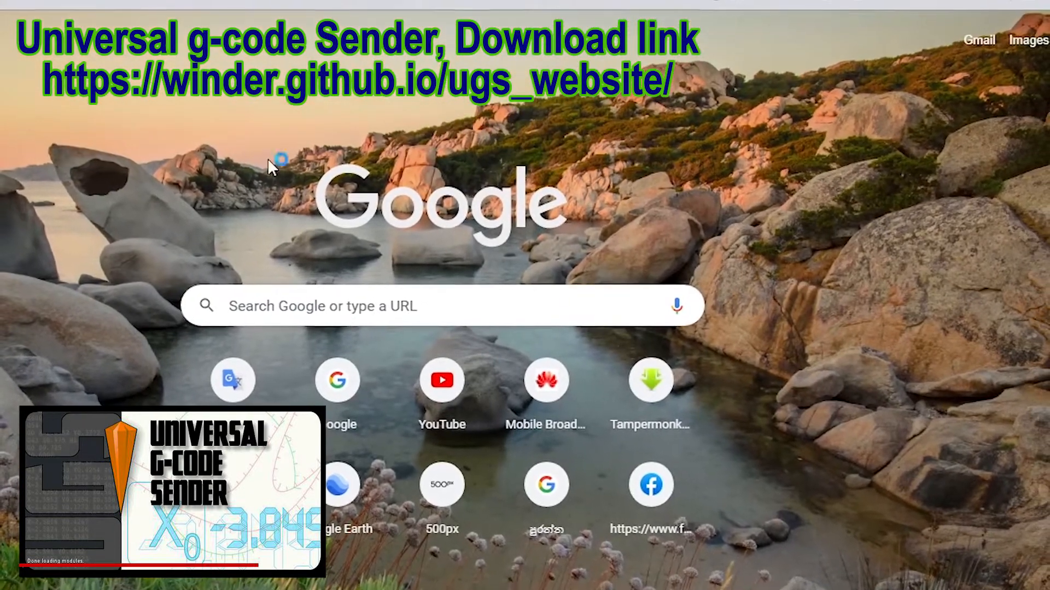
{"action": "left_click", "coordinate": [254, 305]}
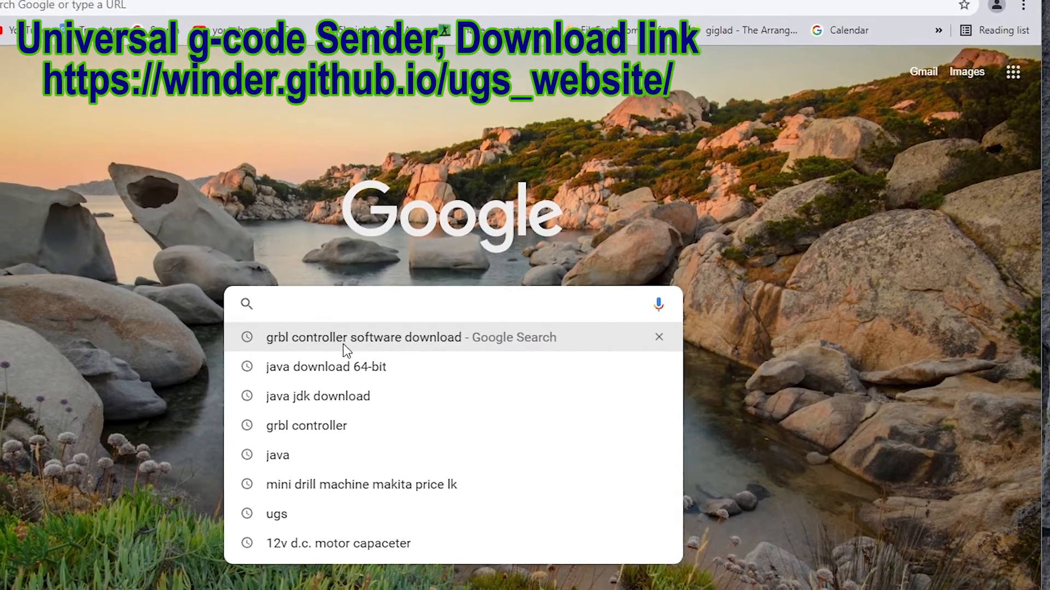
{"action": "left_click", "coordinate": [346, 339]}
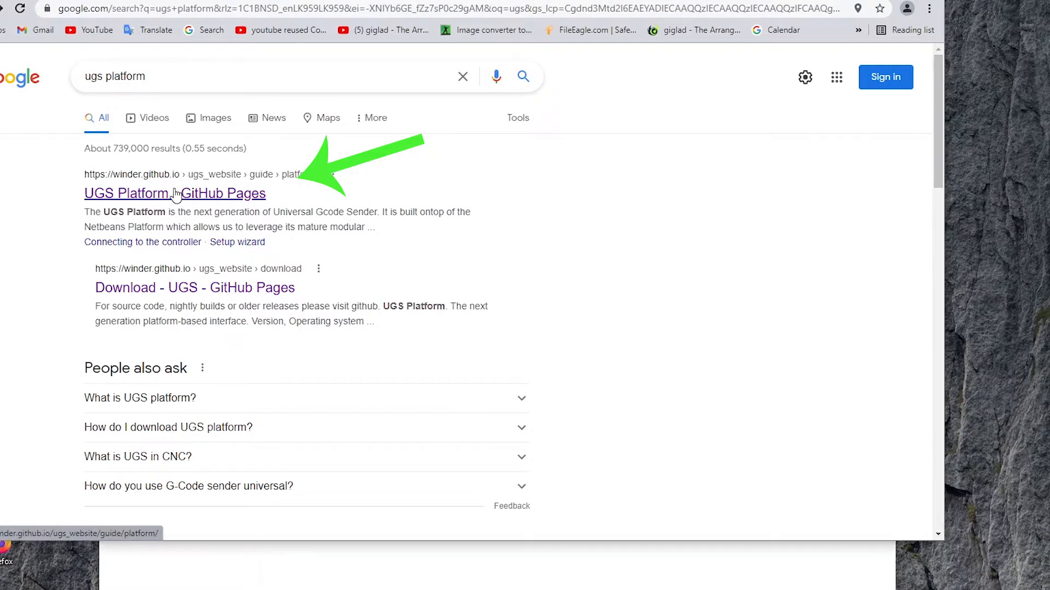
- Open the UGS Platform guide on GitHub Pages and examine its usage, controller connection, setup wizard and digital read-out sections
{"action": "left_click", "coordinate": [199, 193]}
{"action": "scroll", "coordinate": [544, 191], "scroll_direction": "down", "scroll_amount": 14}
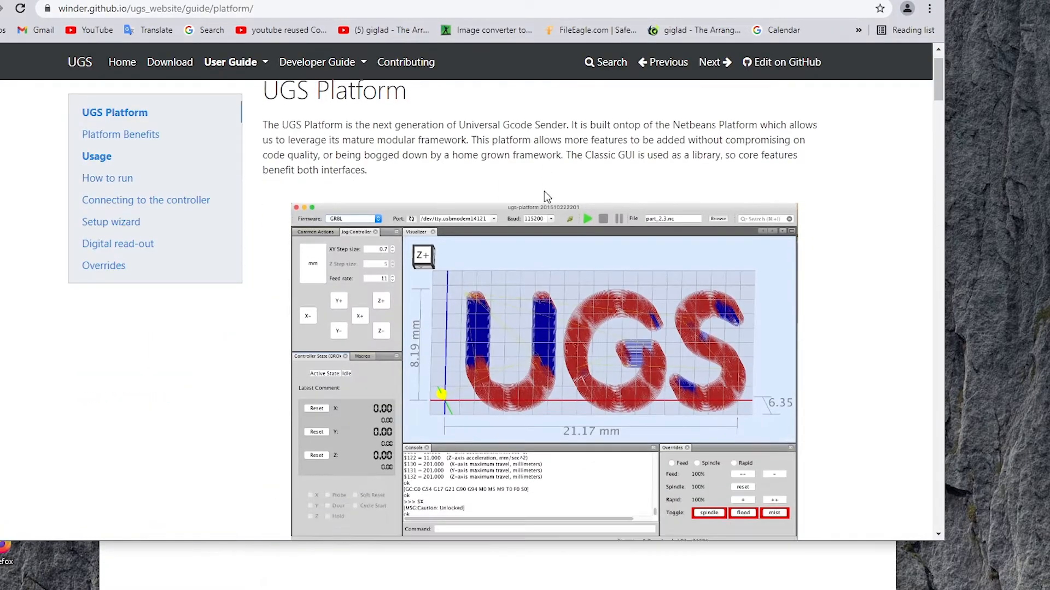
{"action": "scroll", "coordinate": [544, 197], "scroll_direction": "down", "scroll_amount": 18}
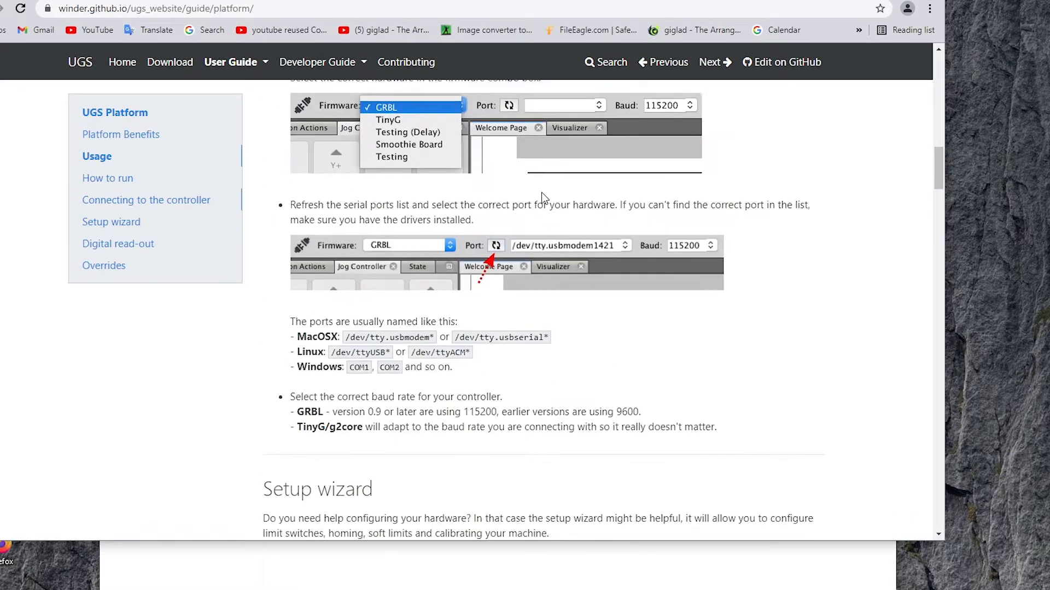
{"action": "scroll", "coordinate": [542, 197], "scroll_direction": "down", "scroll_amount": 16}
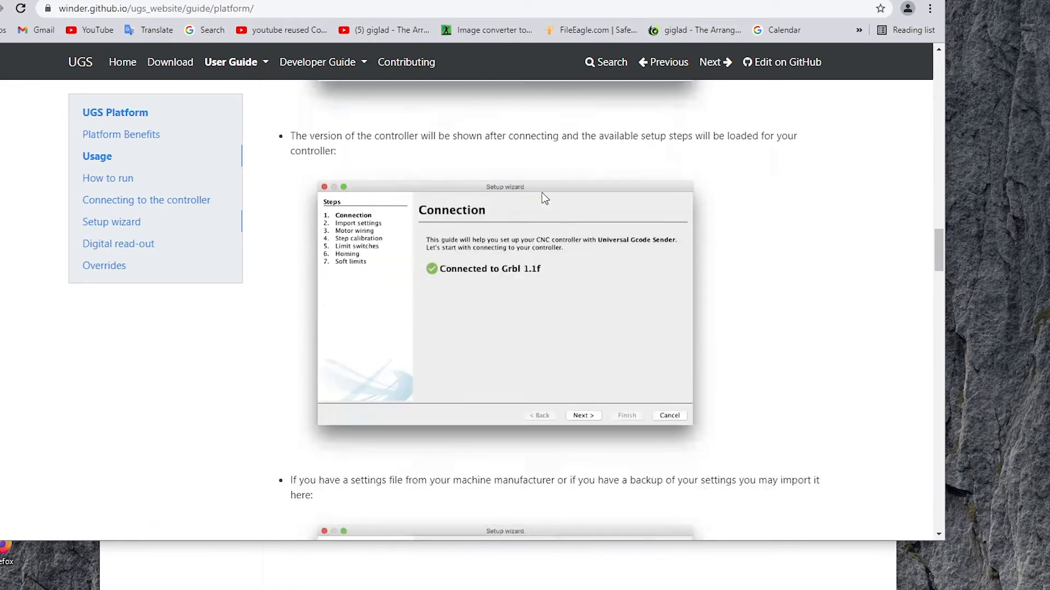
{"action": "scroll", "coordinate": [542, 198], "scroll_direction": "down", "scroll_amount": 18}
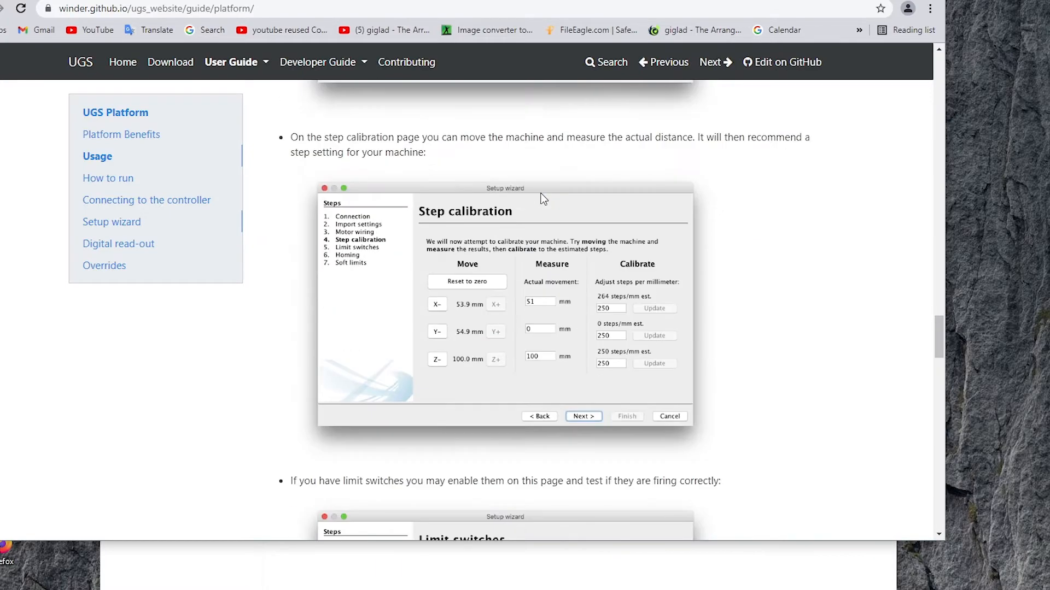
{"action": "scroll", "coordinate": [543, 201], "scroll_direction": "down", "scroll_amount": 16}
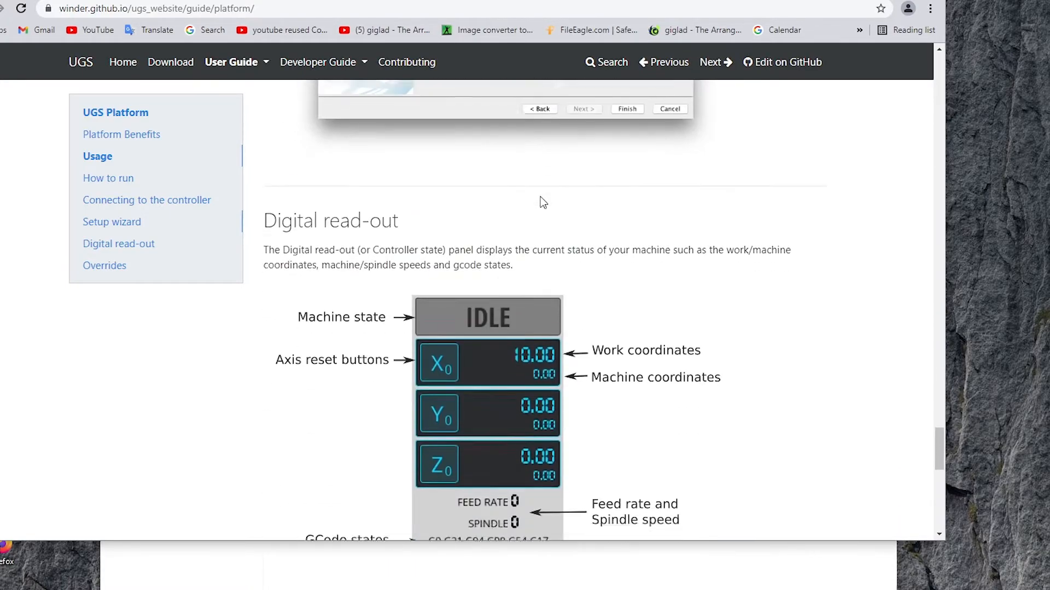
{"action": "scroll", "coordinate": [542, 202], "scroll_direction": "up", "scroll_amount": 7}
{"action": "scroll", "coordinate": [540, 201], "scroll_direction": "up", "scroll_amount": 20}
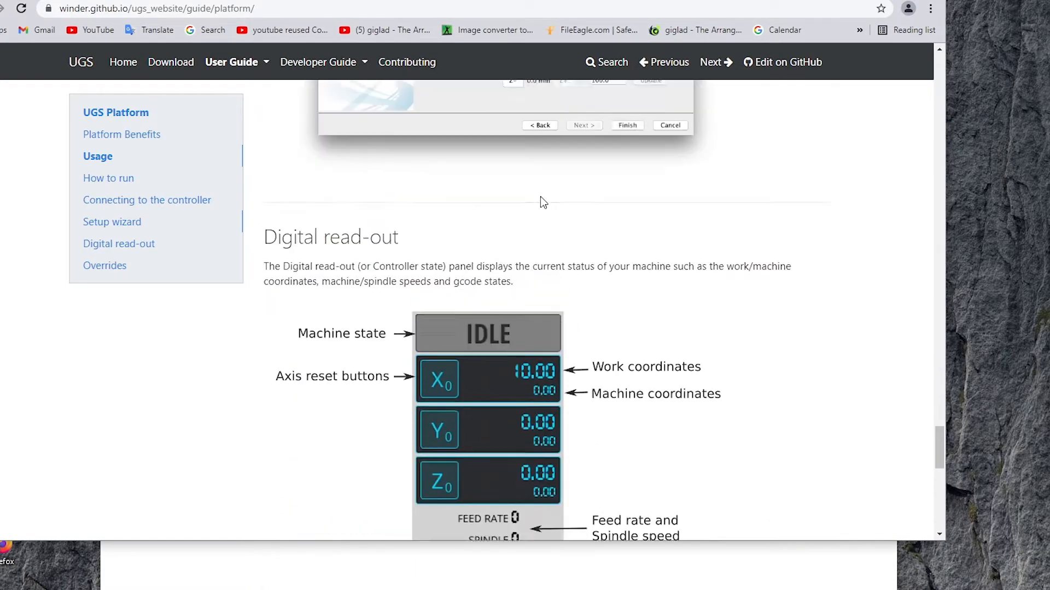
{"action": "scroll", "coordinate": [543, 201], "scroll_direction": "up", "scroll_amount": 12}
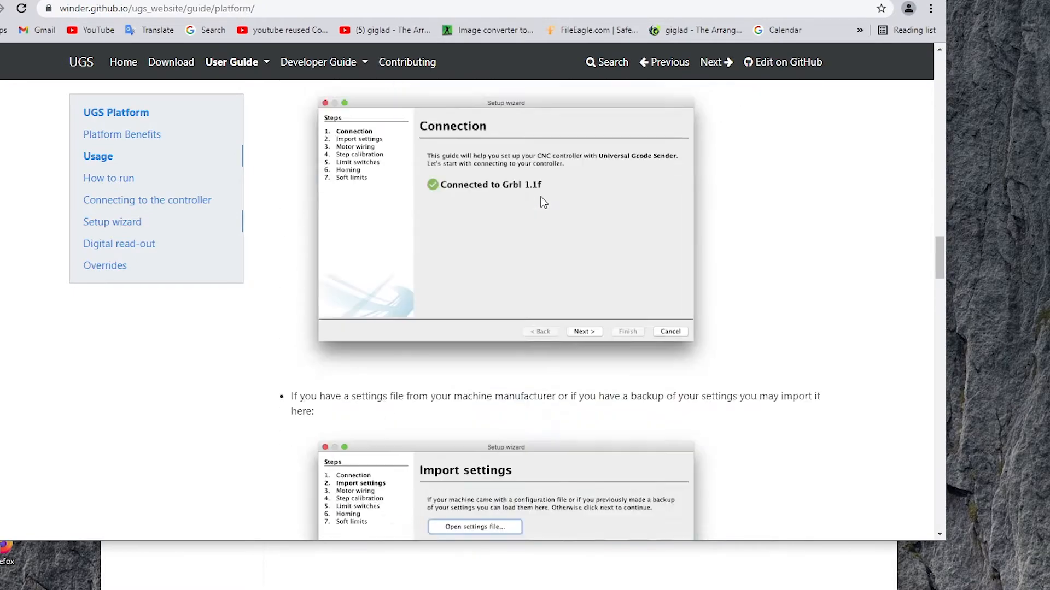
{"action": "scroll", "coordinate": [543, 200], "scroll_direction": "up", "scroll_amount": 20}
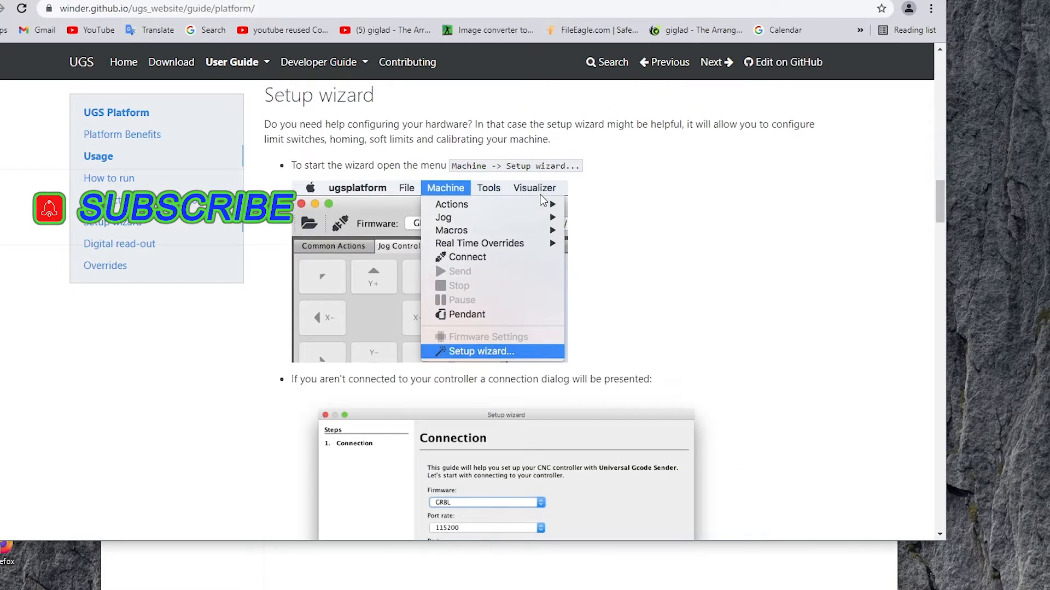
{"action": "scroll", "coordinate": [541, 195], "scroll_direction": "up", "scroll_amount": 15}
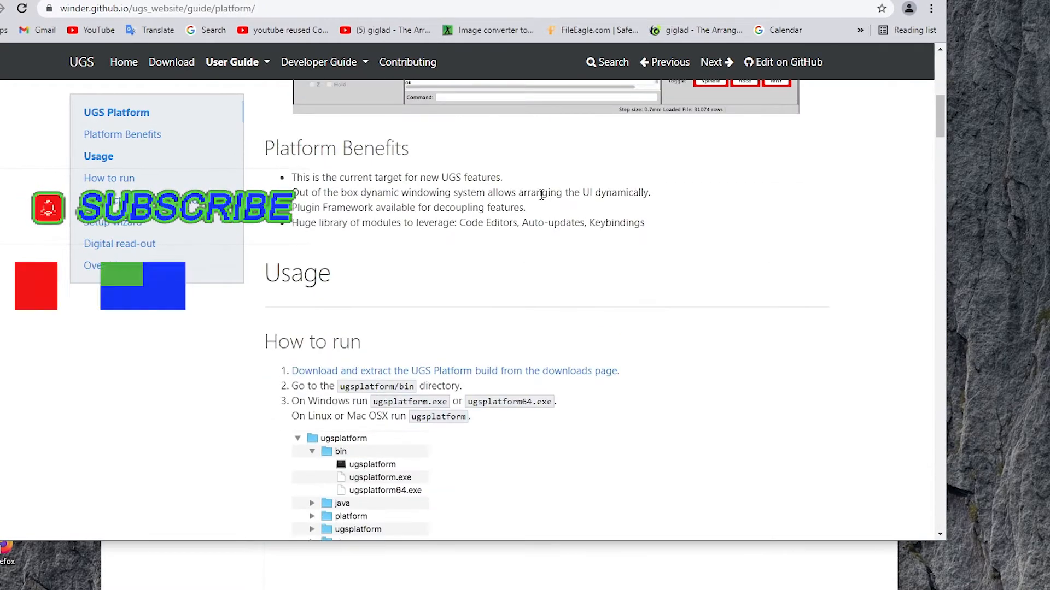
{"action": "scroll", "coordinate": [542, 200], "scroll_direction": "down", "scroll_amount": 20}
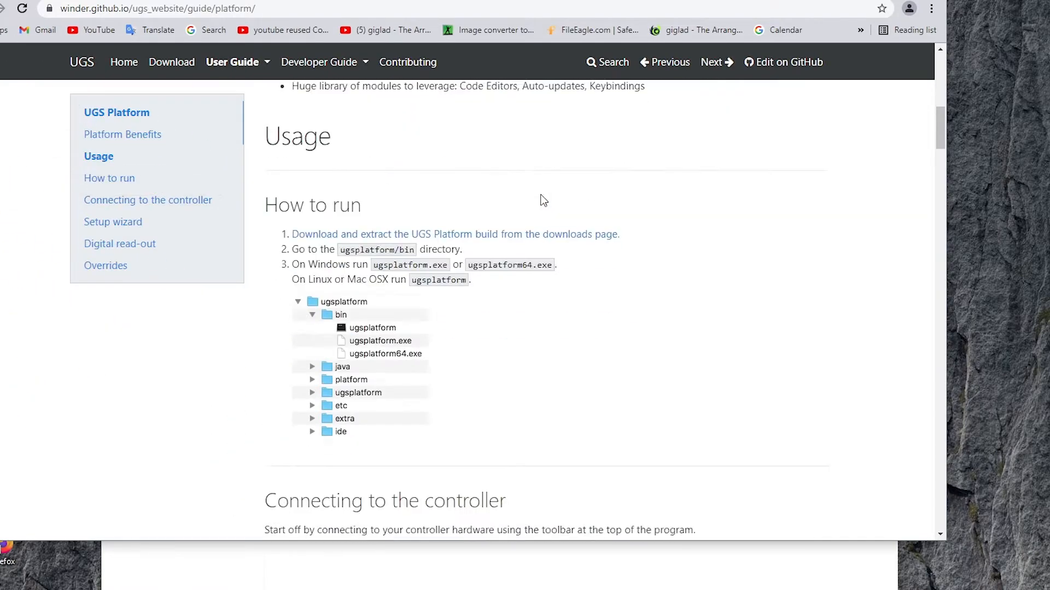
{"action": "scroll", "coordinate": [542, 200], "scroll_direction": "down", "scroll_amount": 20}
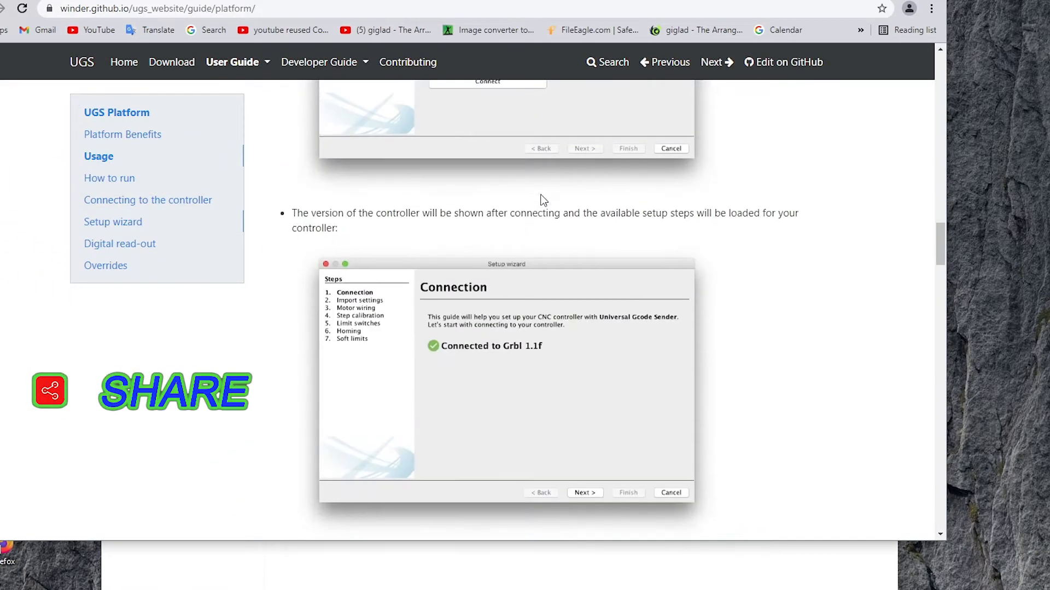
{"action": "scroll", "coordinate": [543, 200], "scroll_direction": "down", "scroll_amount": 4}
{"action": "scroll", "coordinate": [542, 200], "scroll_direction": "up", "scroll_amount": 20}
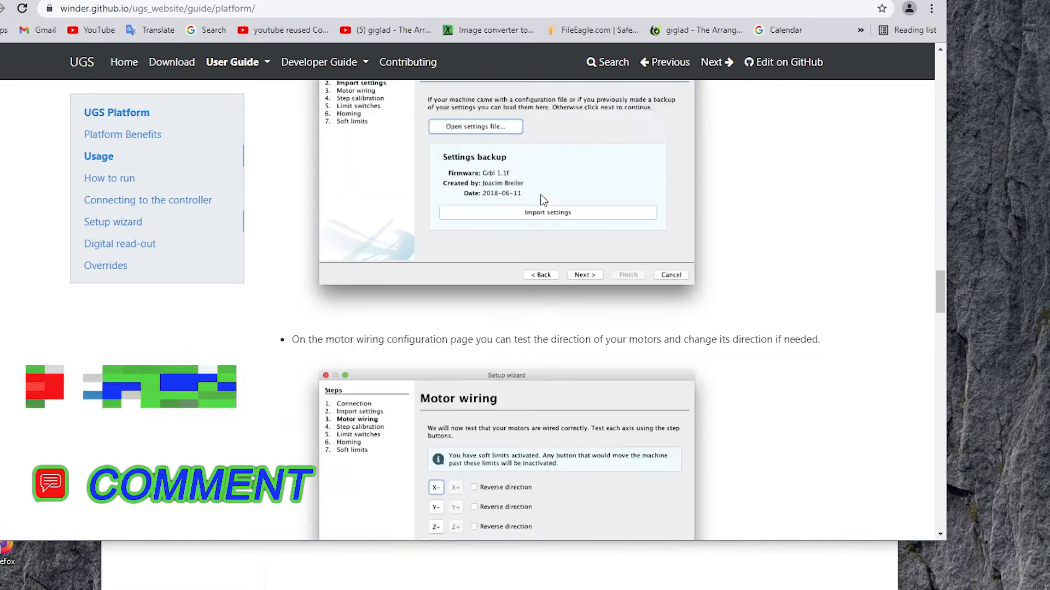
{"action": "scroll", "coordinate": [541, 195], "scroll_direction": "up", "scroll_amount": 10}
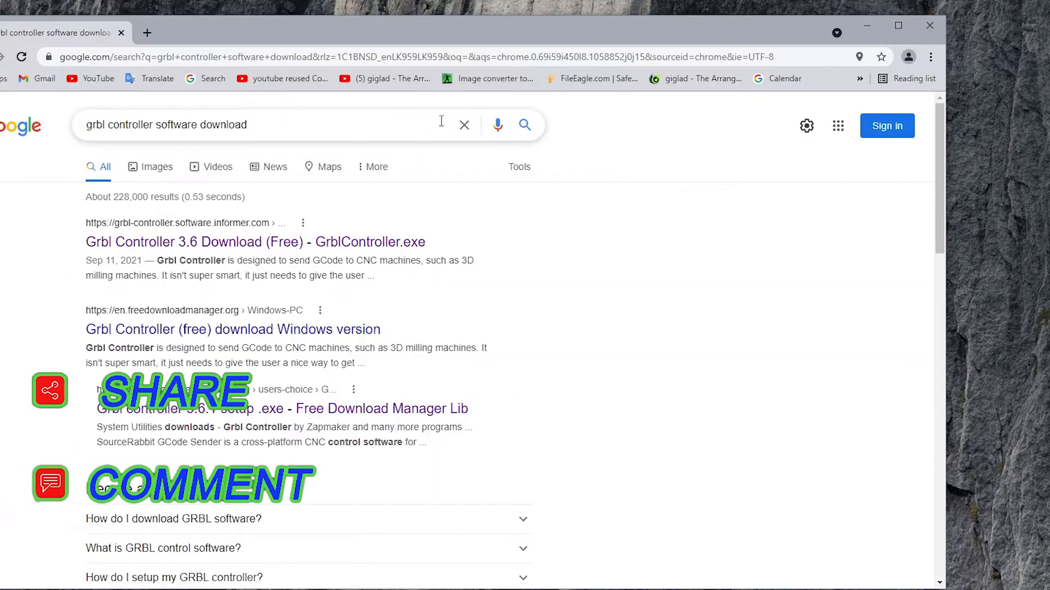
- Replace the Google query with "java download" and look over the results
{"action": "left_click", "coordinate": [464, 124]}
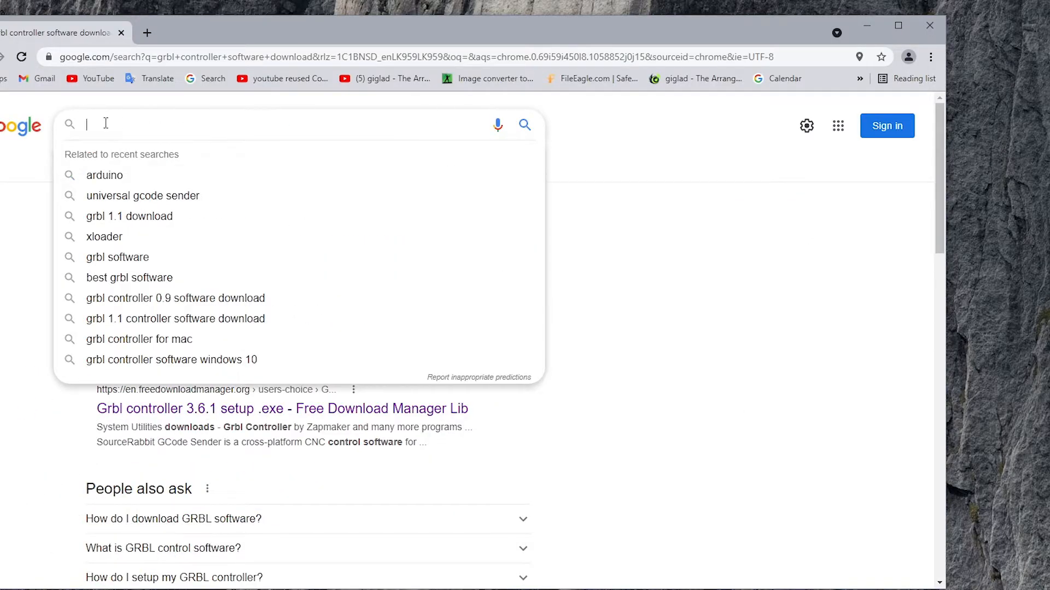
{"action": "type", "text": "ja"}
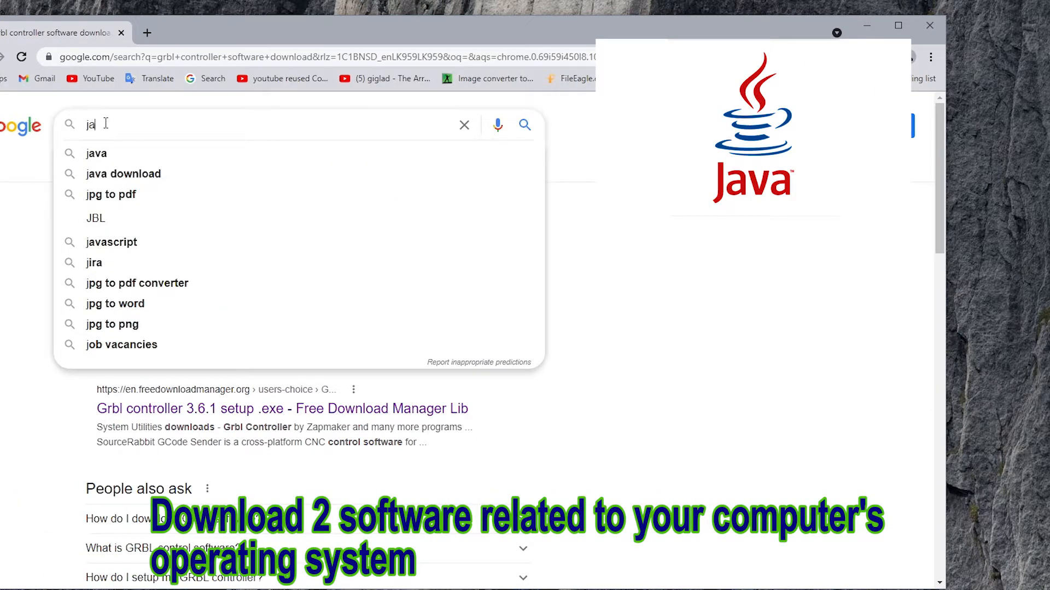
{"action": "left_click", "coordinate": [120, 181]}
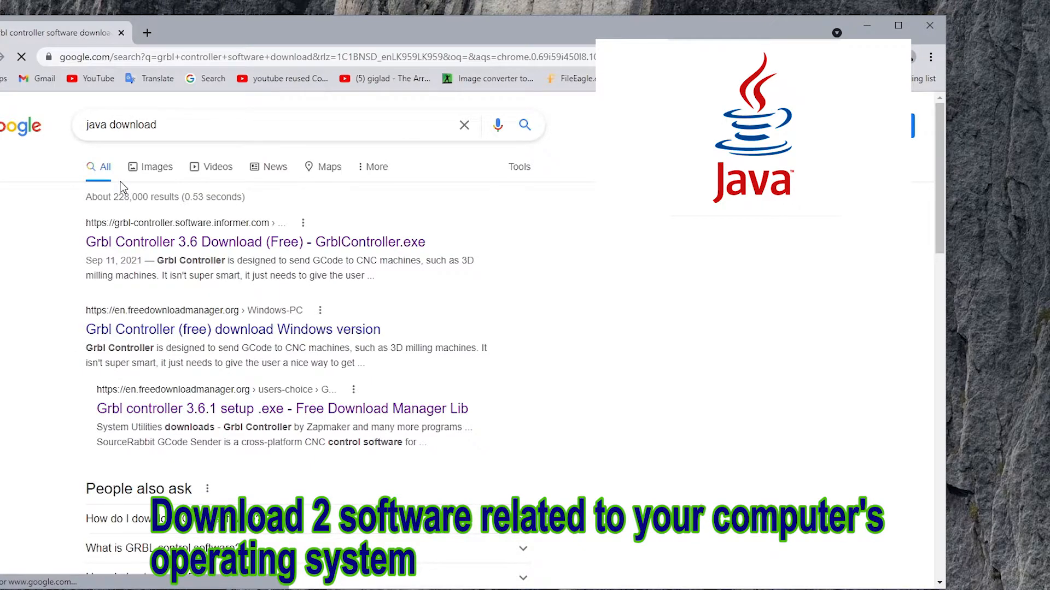
{"action": "scroll", "coordinate": [365, 247], "scroll_direction": "down", "scroll_amount": 3}
{"action": "scroll", "coordinate": [365, 247], "scroll_direction": "up", "scroll_amount": 3}
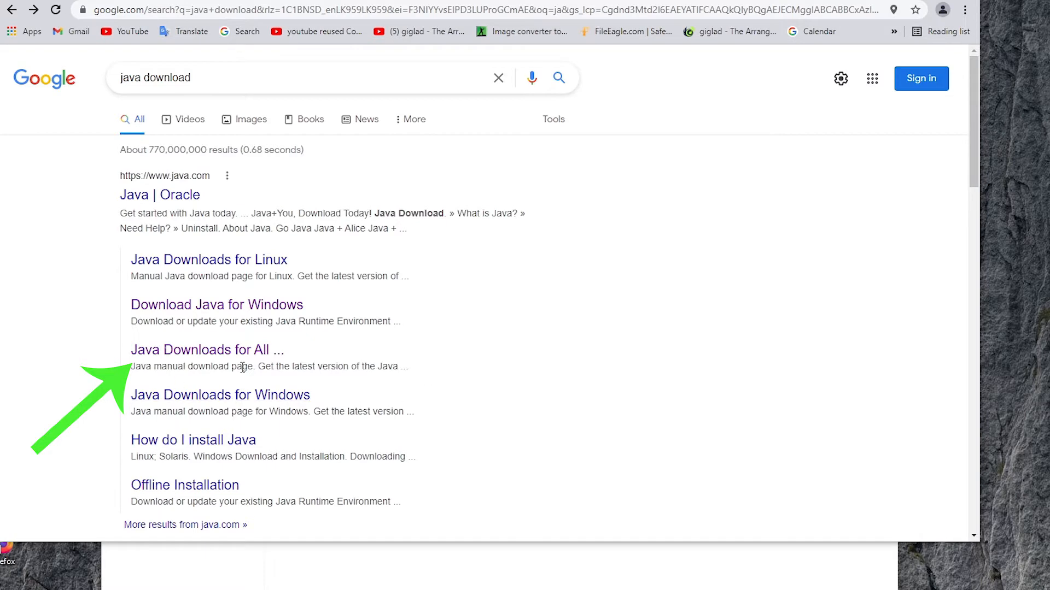
- Open the Java downloads page for all operating systems and examine the Windows, Mac OS X and Linux installers offered
{"action": "left_click", "coordinate": [210, 354]}
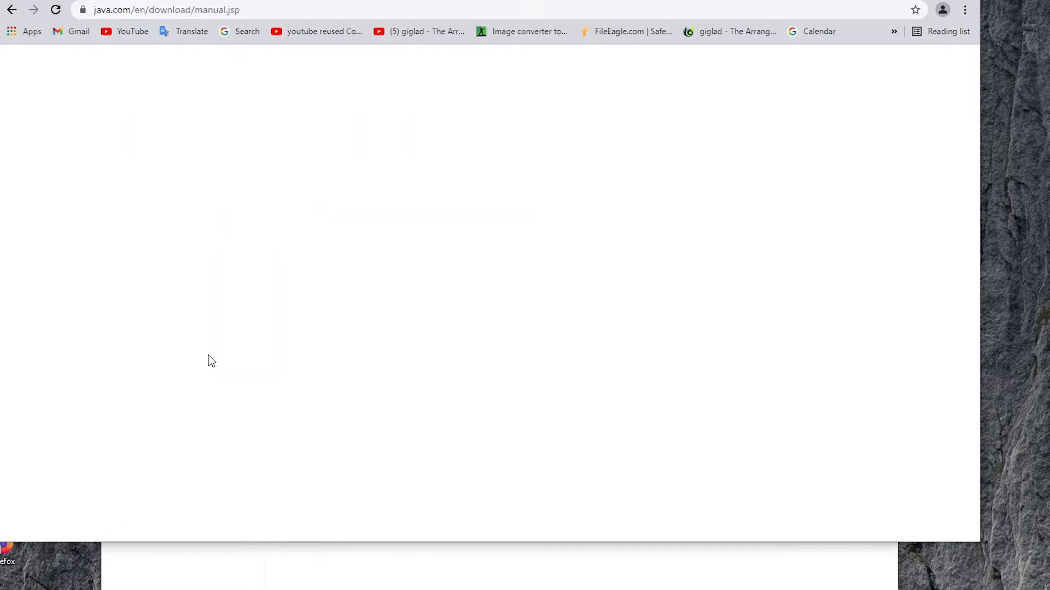
{"action": "scroll", "coordinate": [733, 268], "scroll_direction": "down", "scroll_amount": 10}
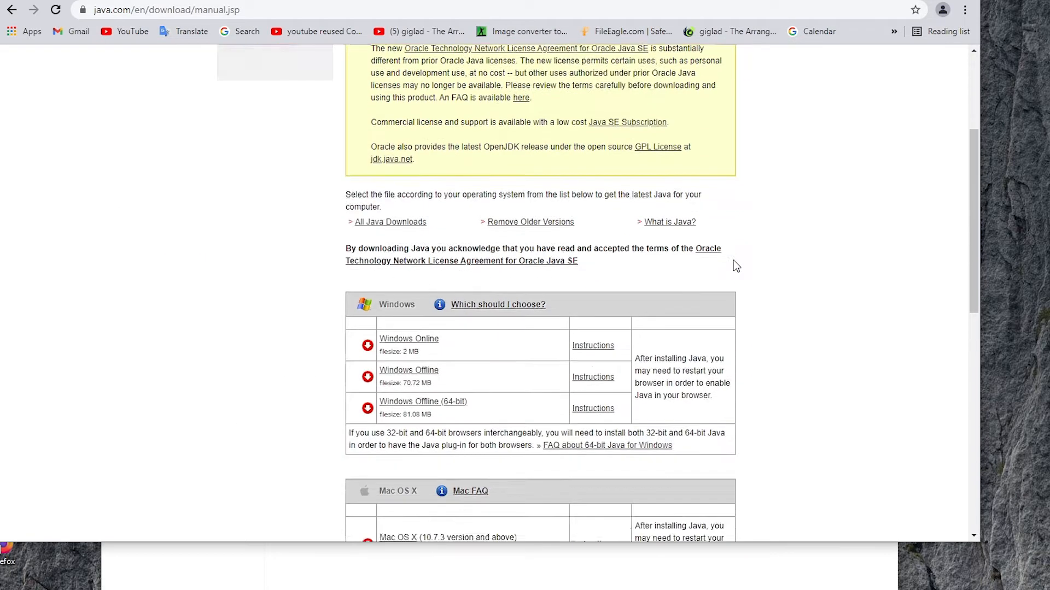
{"action": "scroll", "coordinate": [733, 270], "scroll_direction": "up", "scroll_amount": 6}
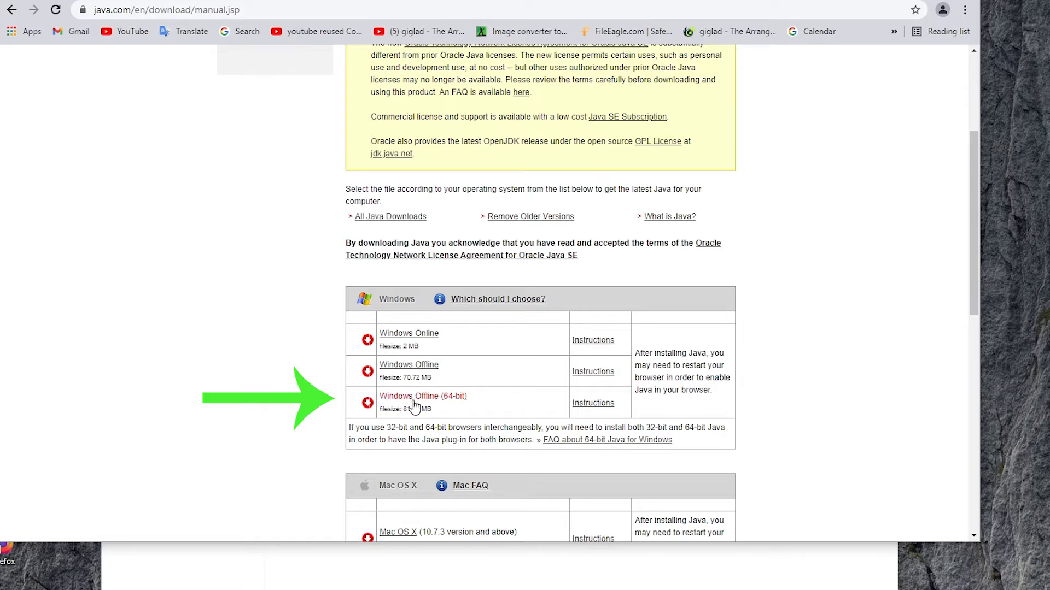
{"action": "scroll", "coordinate": [553, 407], "scroll_direction": "down", "scroll_amount": 3}
{"action": "scroll", "coordinate": [490, 429], "scroll_direction": "down", "scroll_amount": 6}
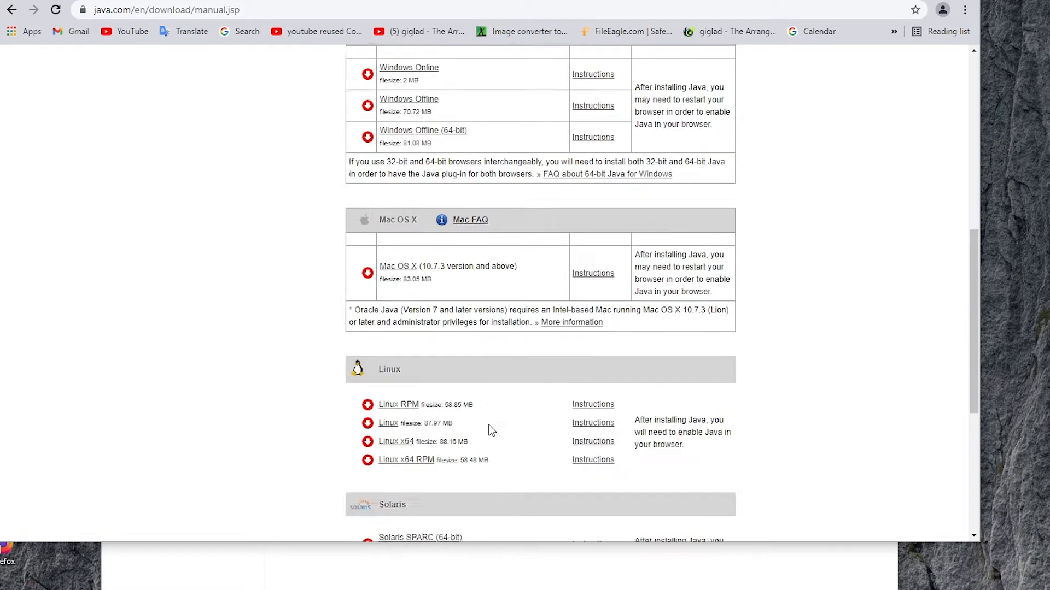
{"action": "scroll", "coordinate": [490, 430], "scroll_direction": "up", "scroll_amount": 6}
{"action": "scroll", "coordinate": [491, 430], "scroll_direction": "up", "scroll_amount": 3}
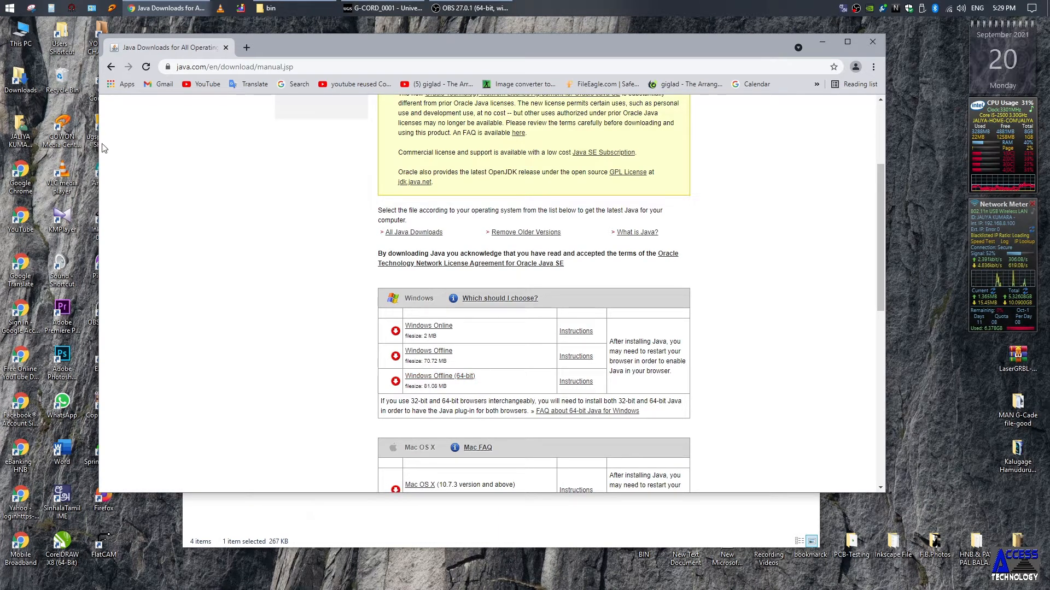
- Open the properties of This PC
{"action": "right_click", "coordinate": [23, 39]}
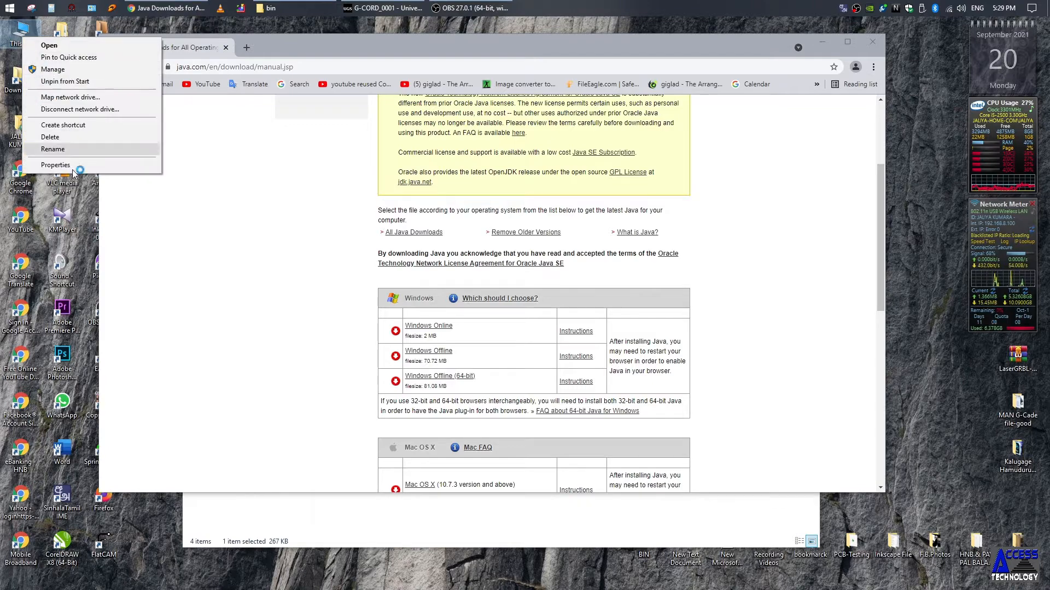
{"action": "left_click", "coordinate": [73, 167]}
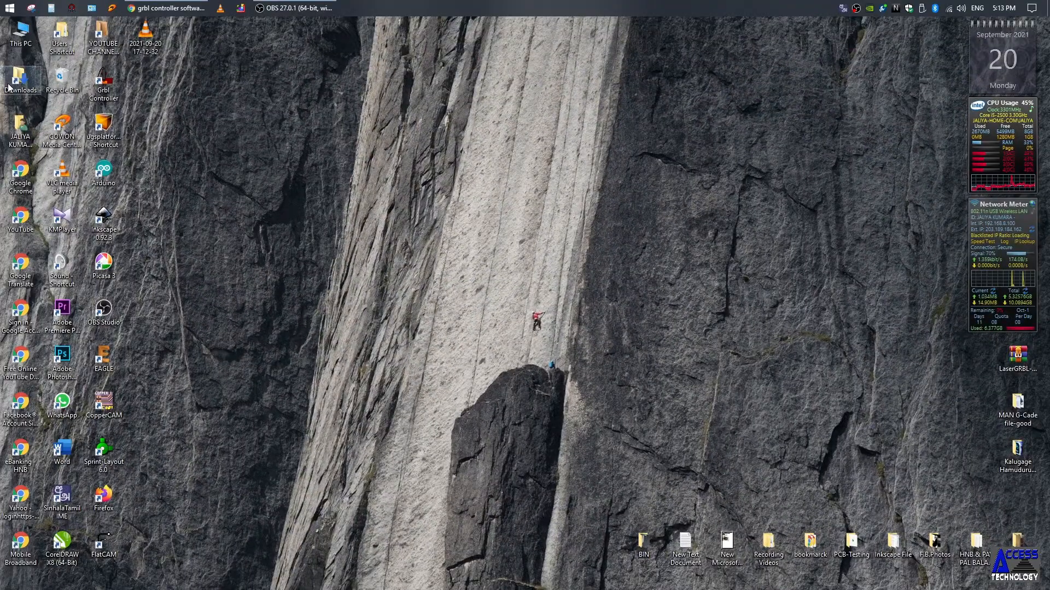
- Open the Downloads folder and examine the ugsplatform-win folder and the winrar-x64-602 and jdk-14_windows-x64_bin installers
{"action": "double_click", "coordinate": [20, 79]}
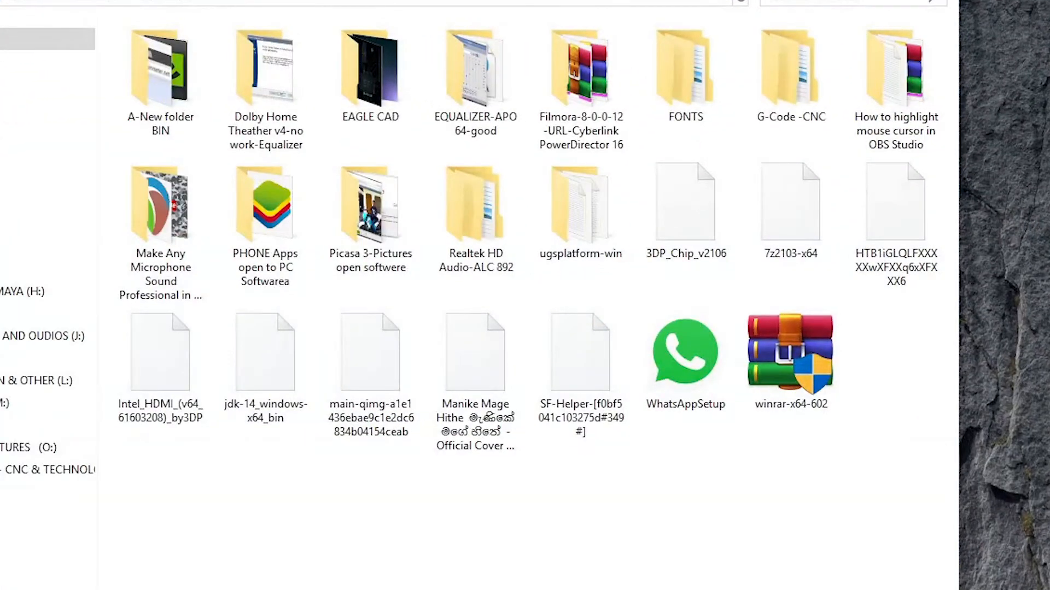
{"action": "mouse_move", "coordinate": [278, 366]}
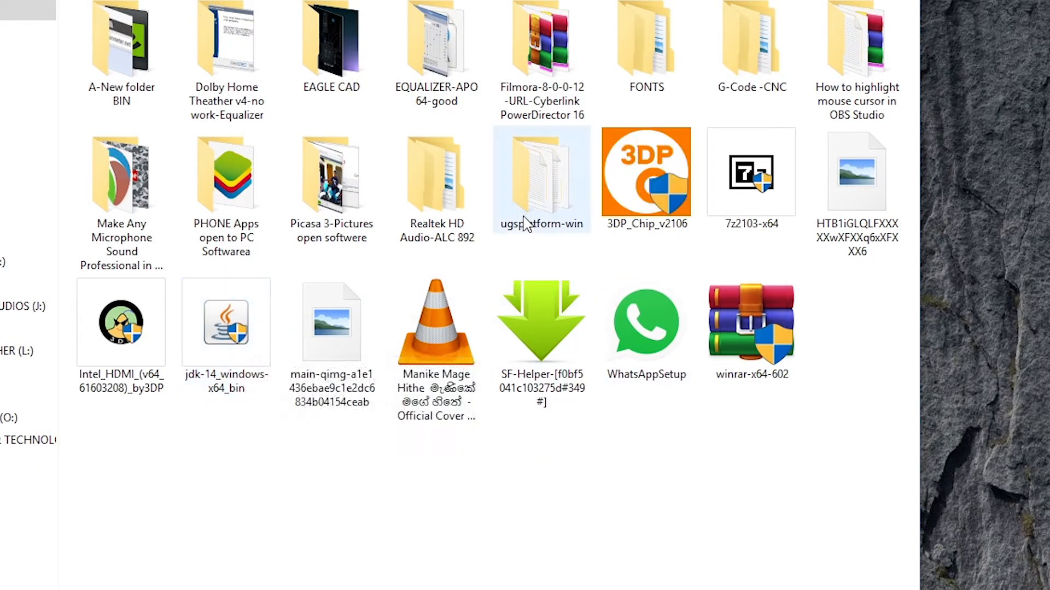
{"action": "mouse_move", "coordinate": [531, 184]}
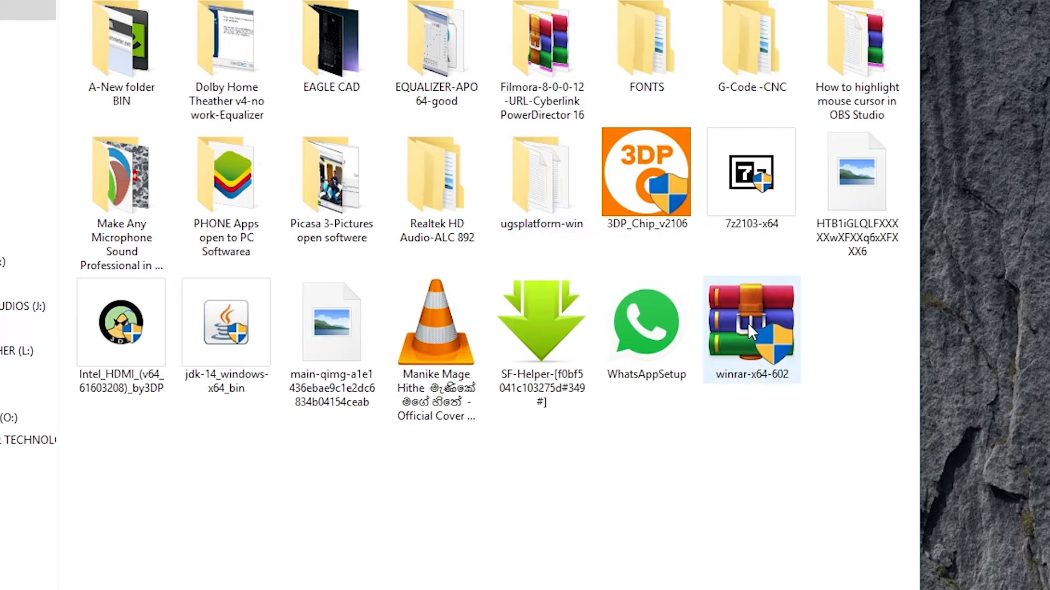
{"action": "mouse_move", "coordinate": [744, 310]}
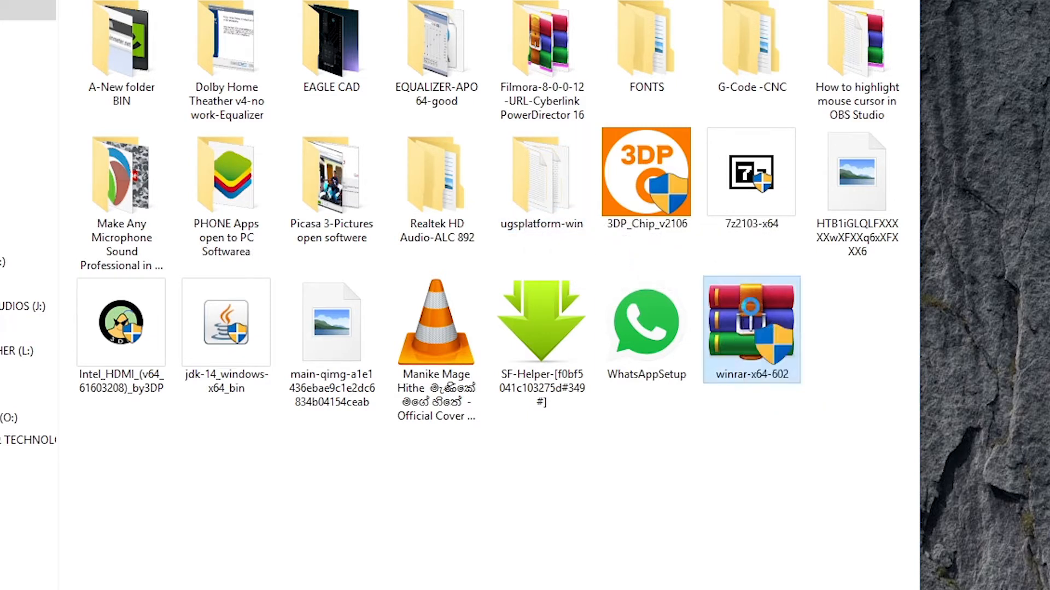
{"action": "right_click", "coordinate": [749, 311]}
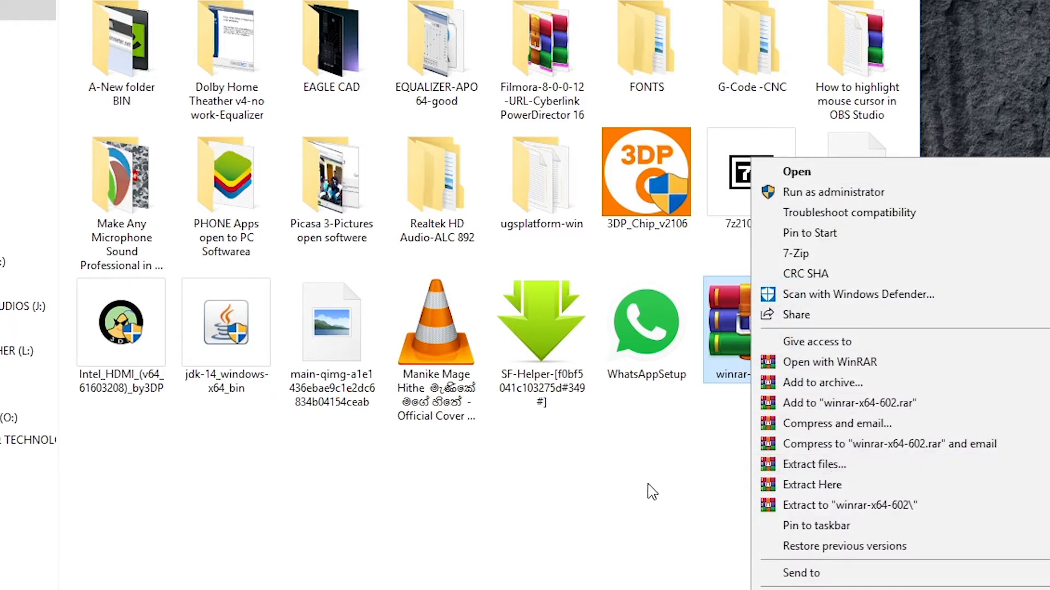
{"action": "key", "text": "Escape"}
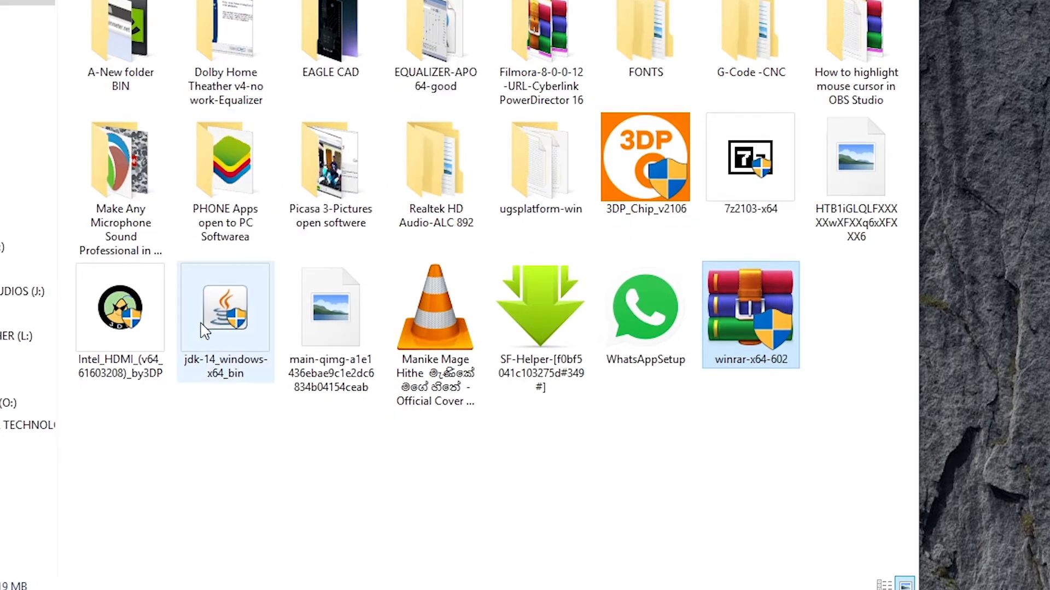
{"action": "mouse_move", "coordinate": [241, 296]}
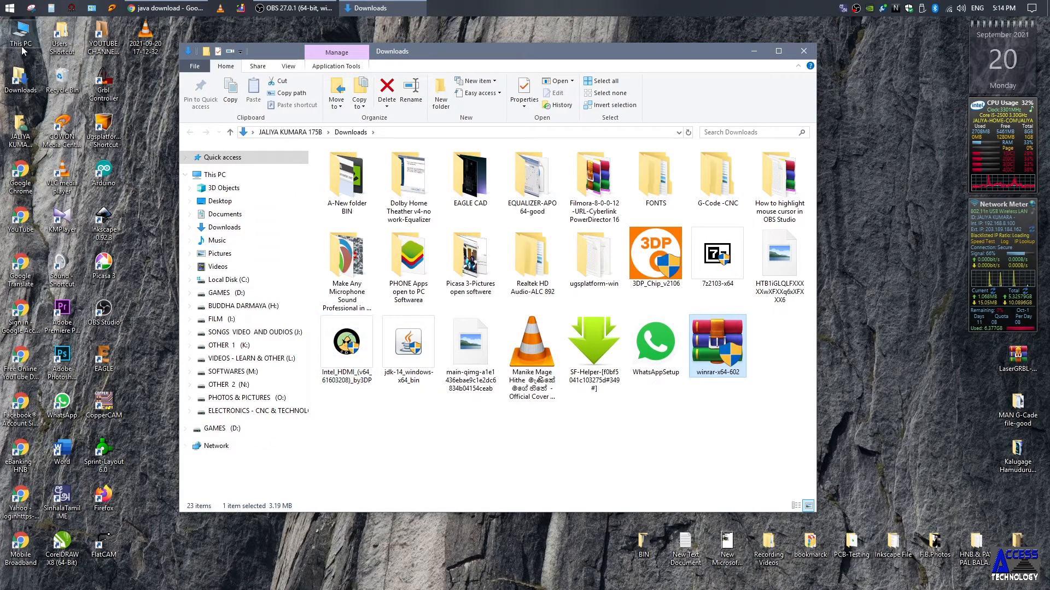
- Run the java command in Command Prompt to check the Java installation, and close the window
{"action": "left_click", "coordinate": [9, 13]}
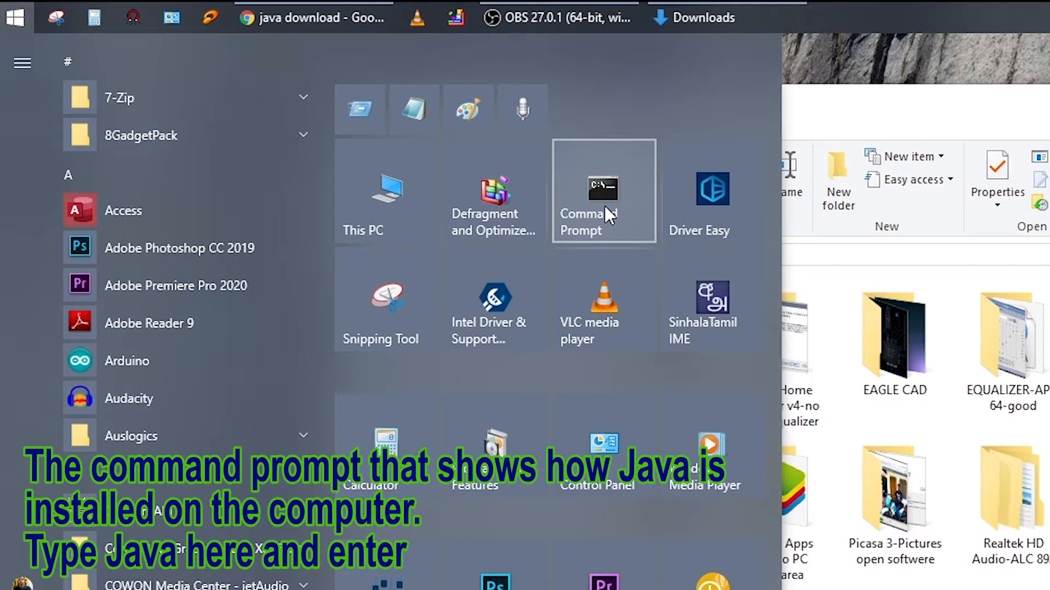
{"action": "left_click", "coordinate": [605, 207]}
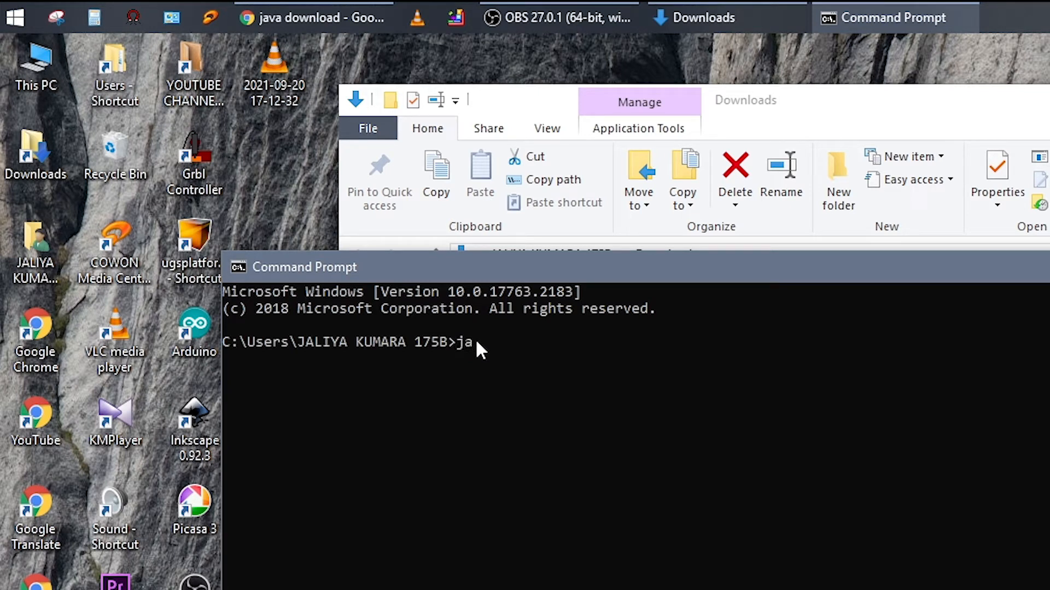
{"action": "key", "text": "Return"}
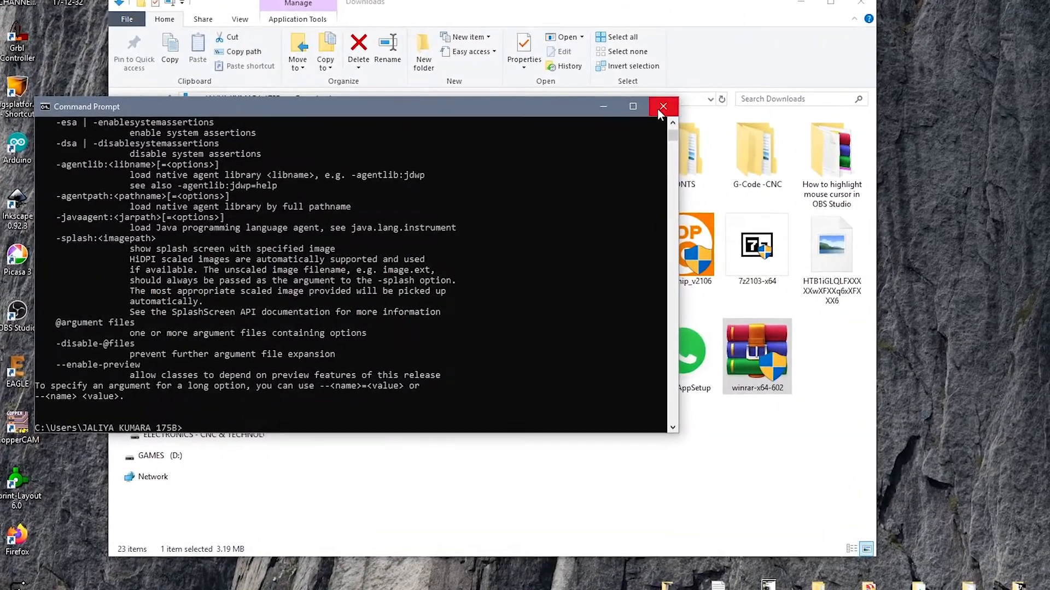
{"action": "left_click", "coordinate": [659, 109]}
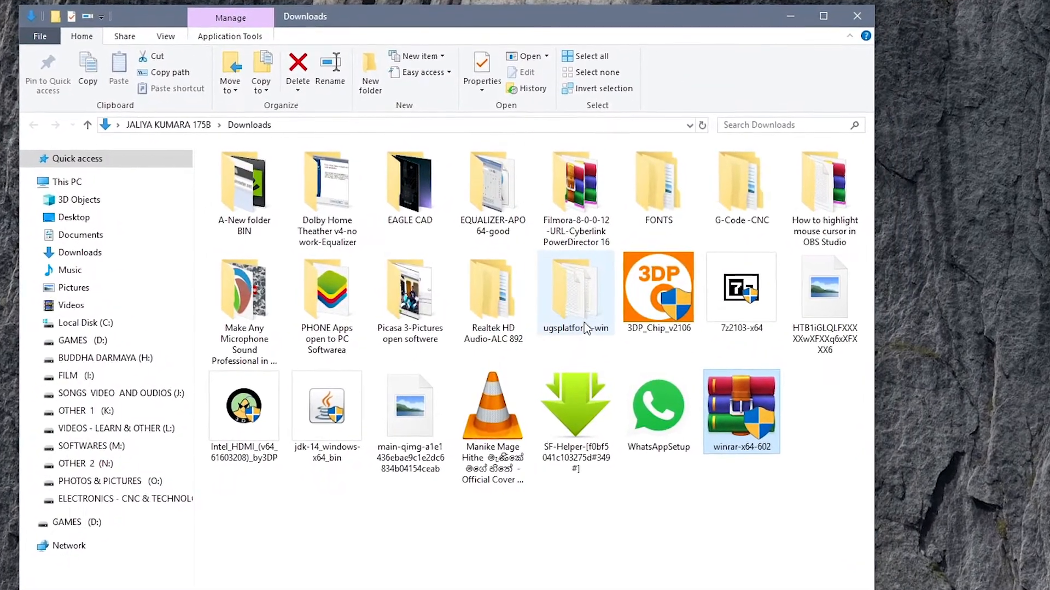
- Launch ugsplatform64 from the bin folder inside ugsplatform-win
{"action": "mouse_move", "coordinate": [592, 339]}
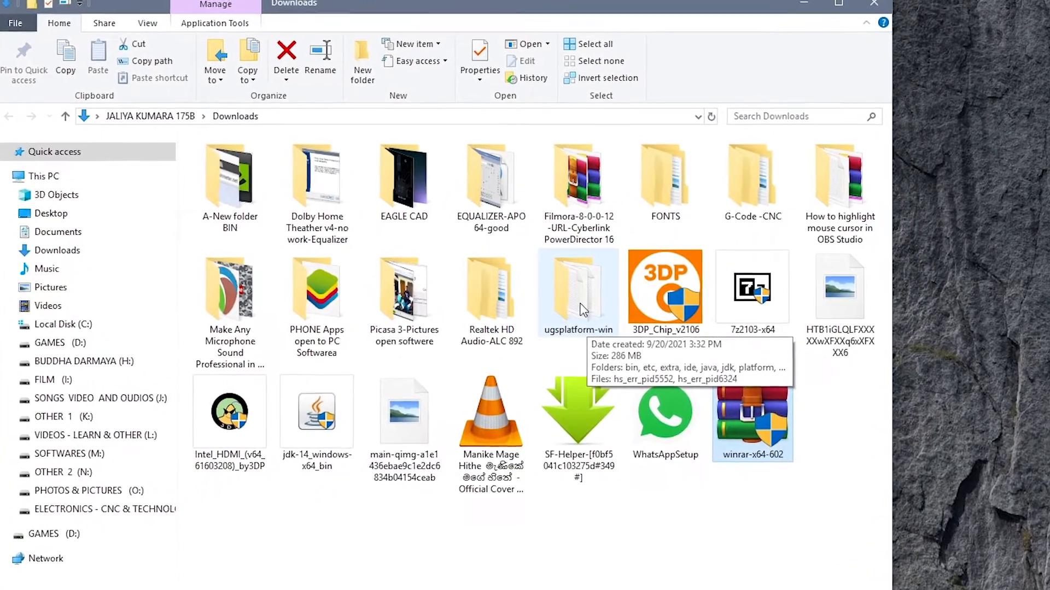
{"action": "double_click", "coordinate": [575, 333]}
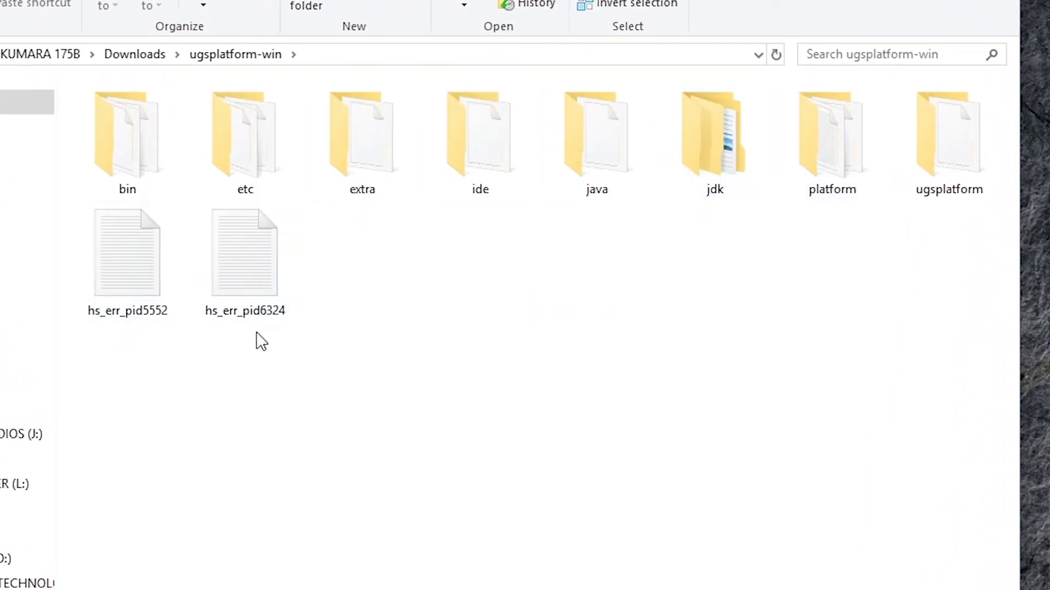
{"action": "double_click", "coordinate": [132, 150]}
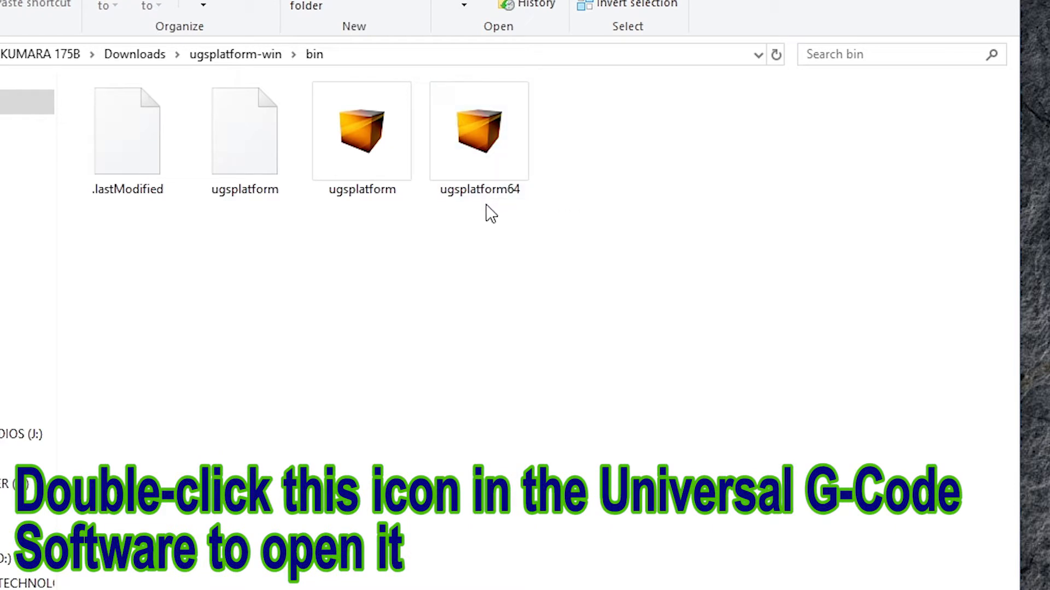
{"action": "double_click", "coordinate": [489, 156]}
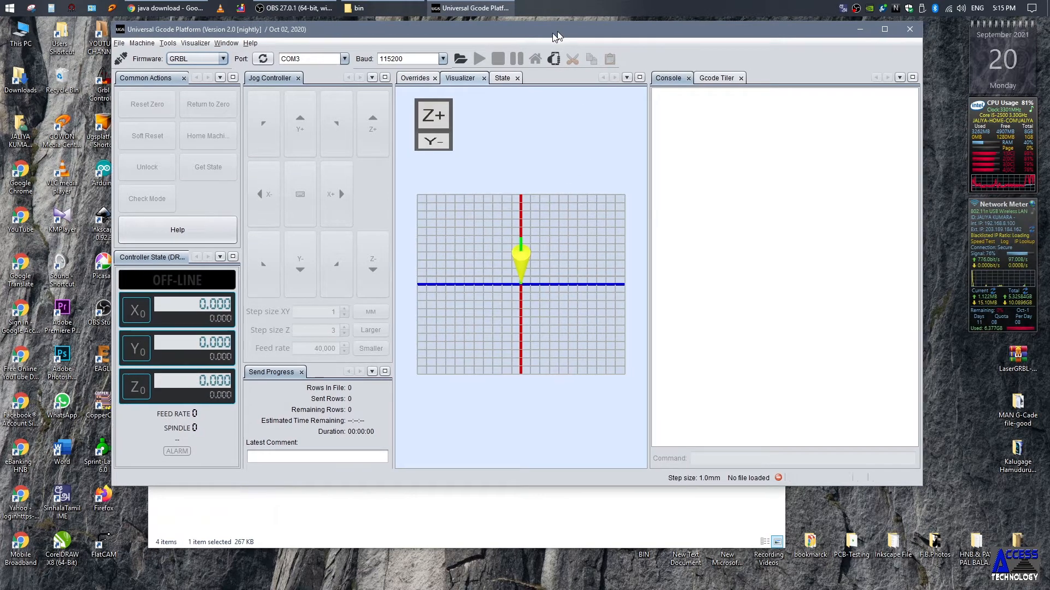
- Reposition the Universal Gcode Platform window and select COM3 as the connection port
{"action": "left_click_drag", "start_coordinate": [556, 37], "coordinate": [535, 37]}
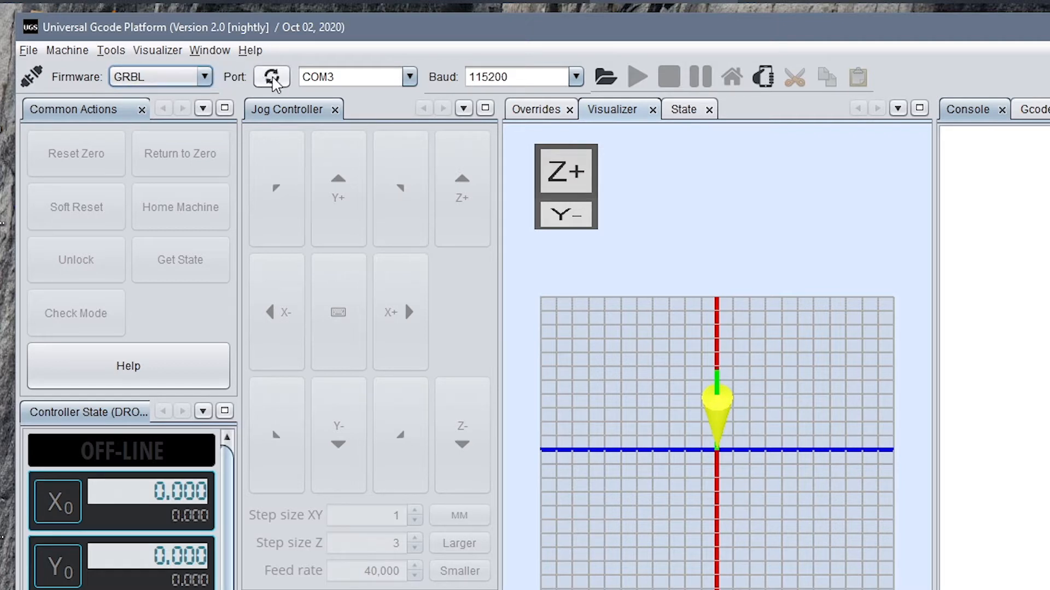
{"action": "left_click", "coordinate": [409, 77]}
{"action": "left_click", "coordinate": [323, 94]}
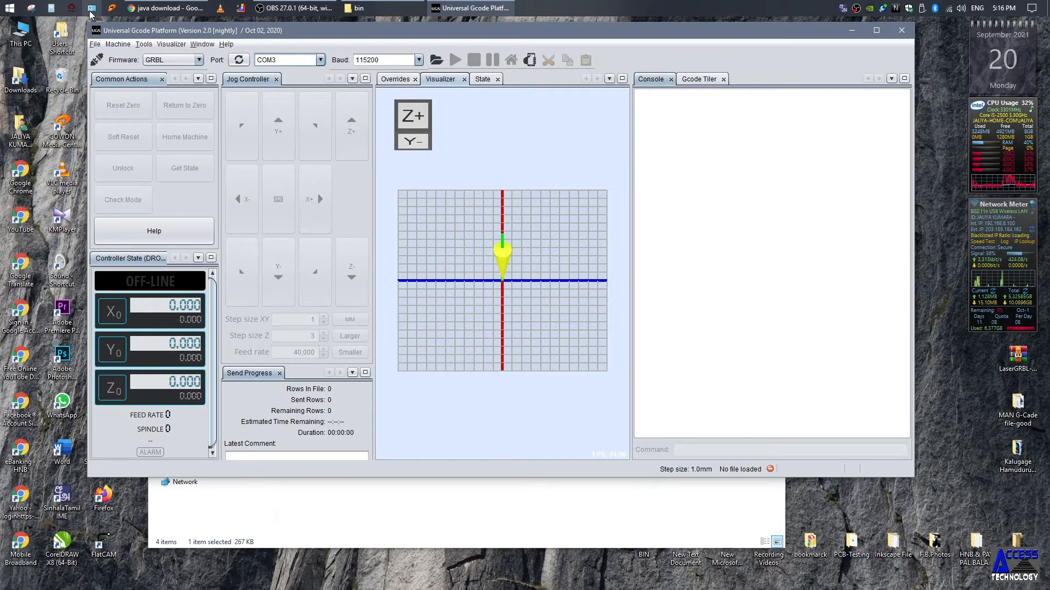
- Check the Arduino Uno's COM port in the Control Panel's Devices and Printers, and close the window
{"action": "left_click", "coordinate": [92, 8]}
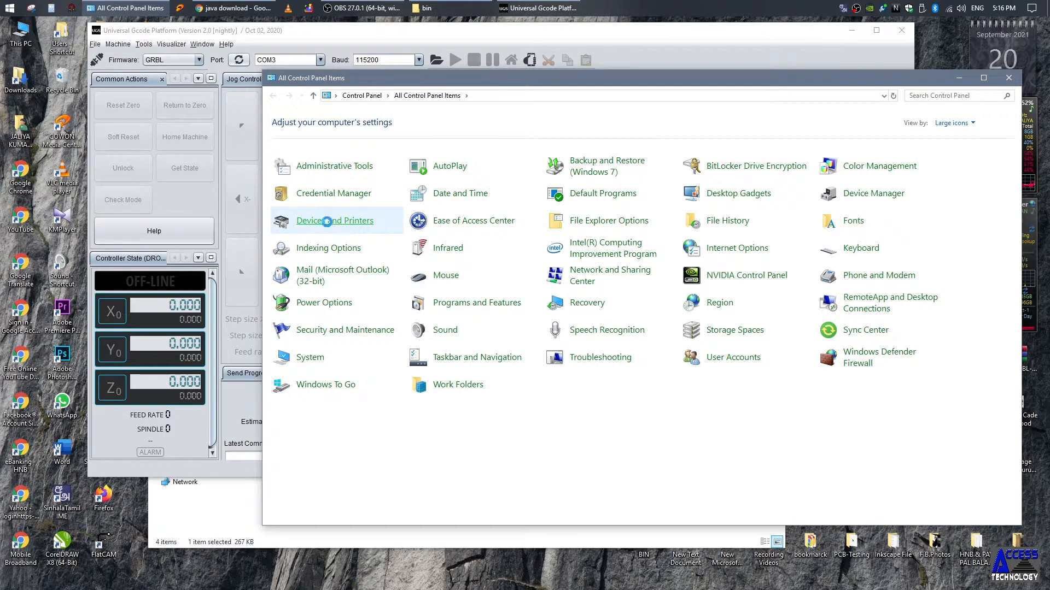
{"action": "left_click", "coordinate": [333, 224]}
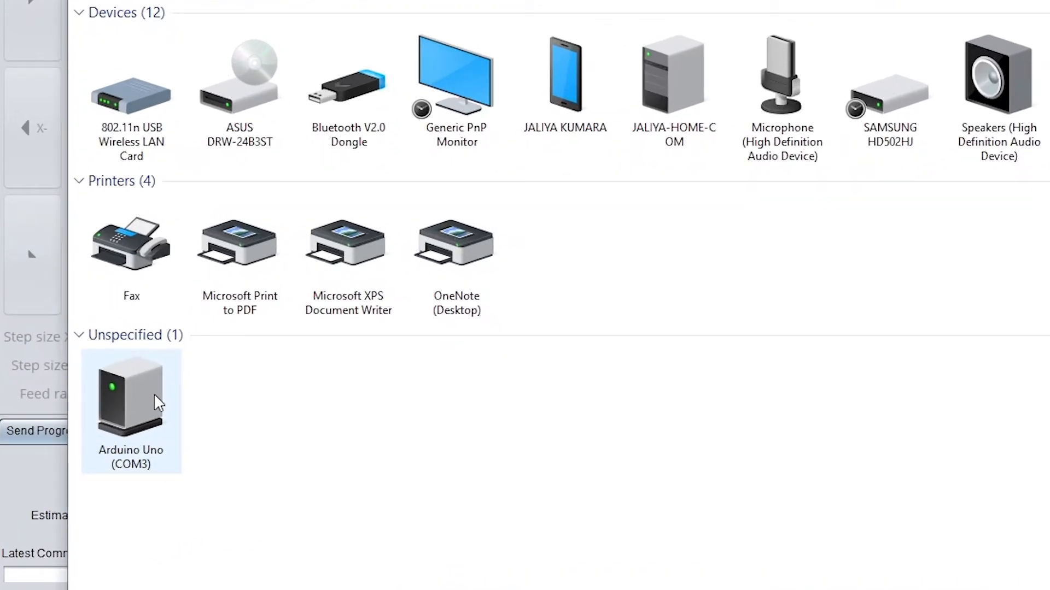
{"action": "left_click", "coordinate": [918, 2]}
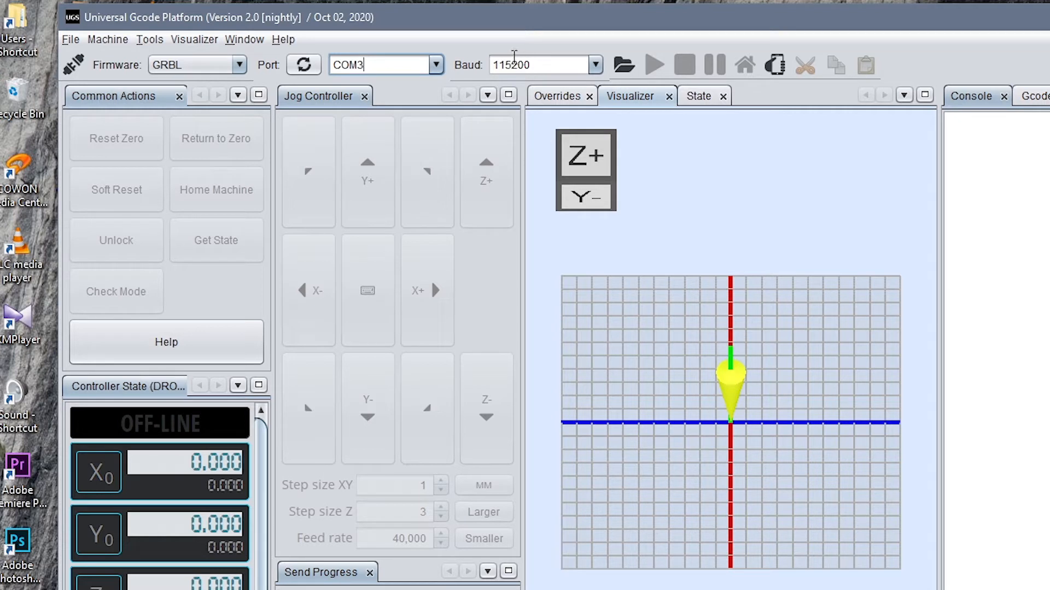
- Examine the dialog for opening G-code files and dismiss it without loading a file
{"action": "left_click", "coordinate": [624, 65]}
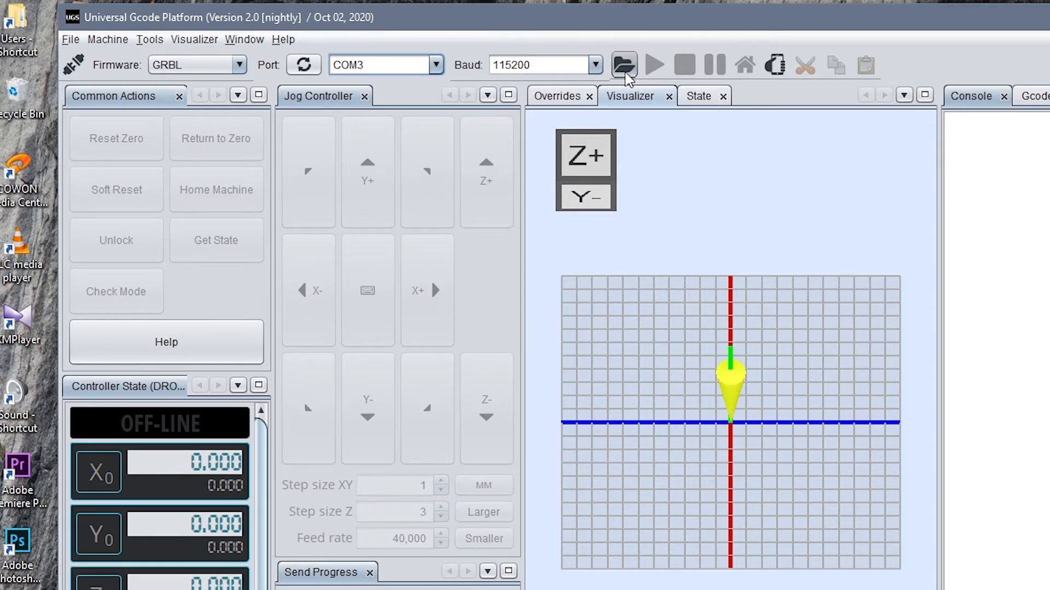
{"action": "left_click_drag", "start_coordinate": [749, 293], "coordinate": [734, 173]}
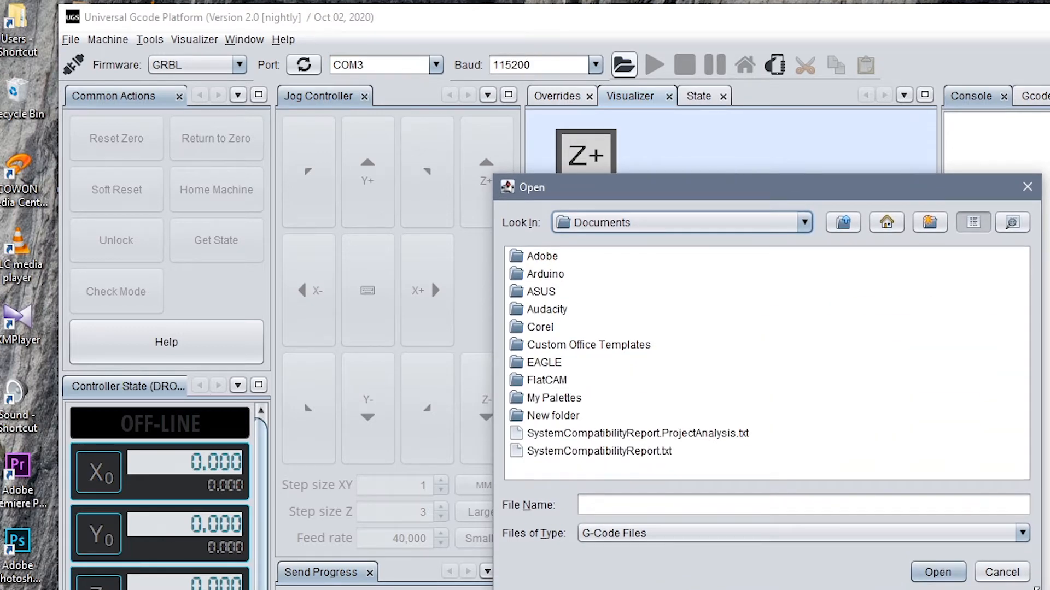
{"action": "left_click_drag", "start_coordinate": [1036, 588], "coordinate": [1049, 589]}
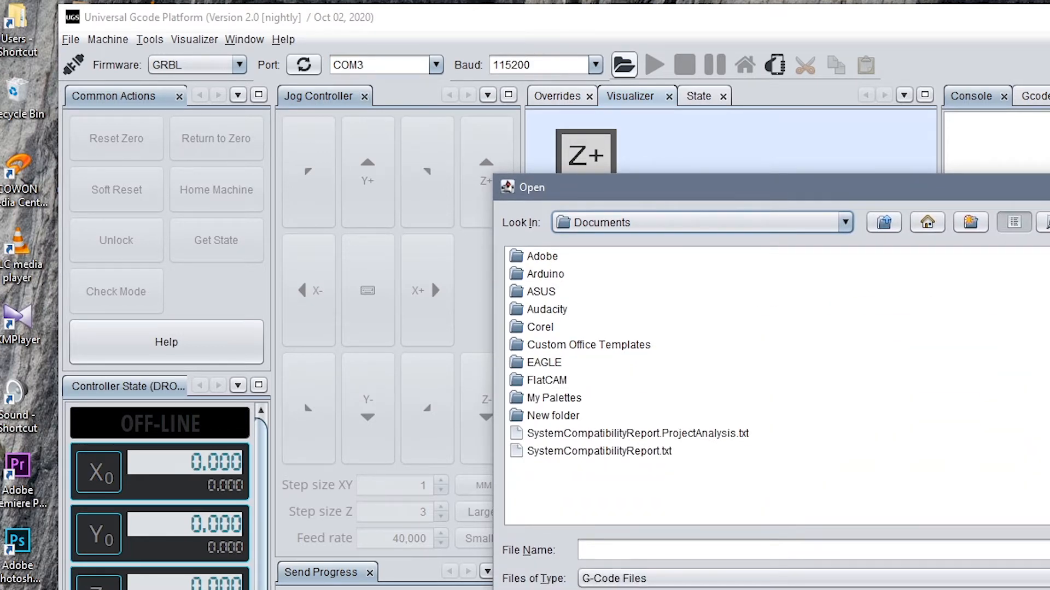
{"action": "key", "text": "Escape"}
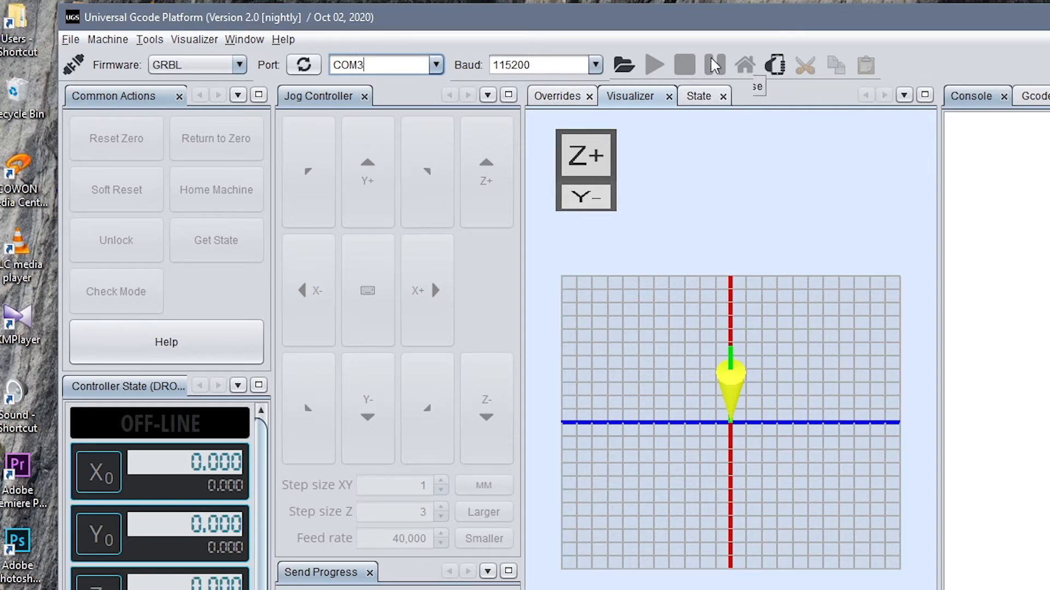
- Look through the available program commands and open the macro editing options
{"action": "left_click", "coordinate": [70, 40]}
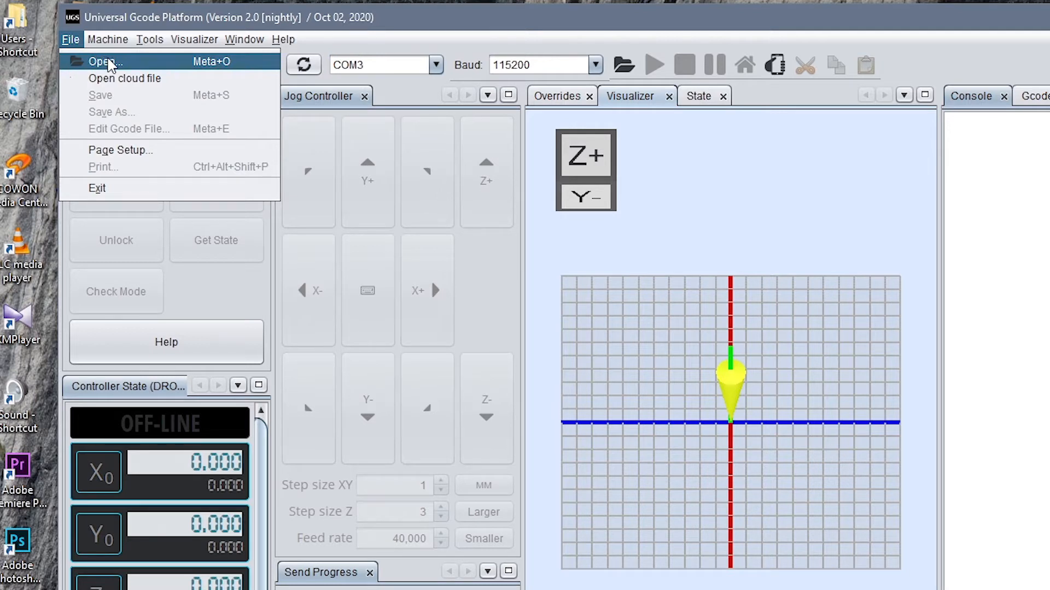
{"action": "mouse_move", "coordinate": [105, 40]}
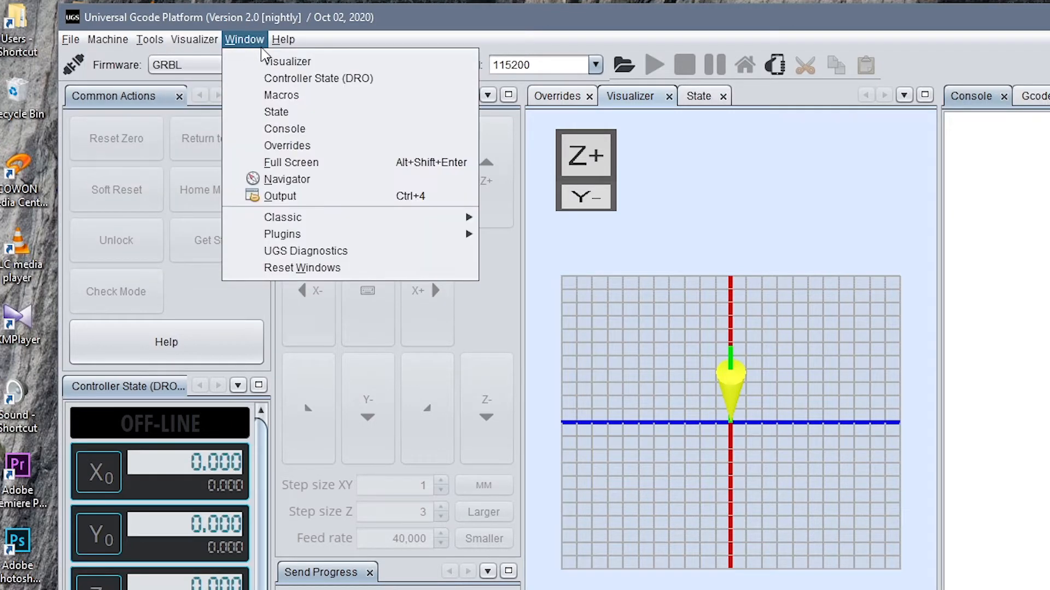
{"action": "mouse_move", "coordinate": [271, 48]}
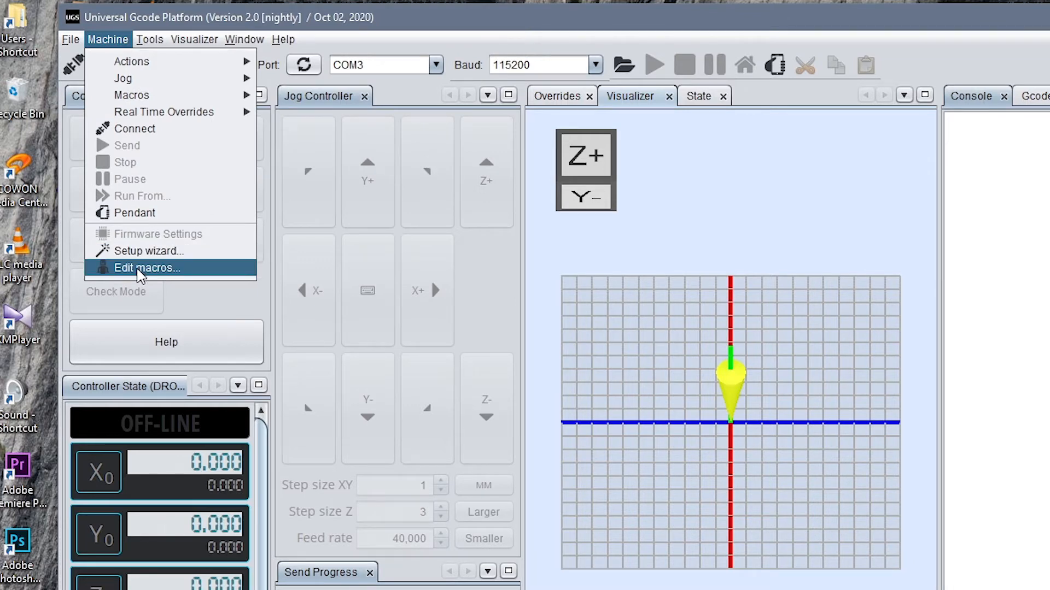
{"action": "left_click", "coordinate": [144, 270]}
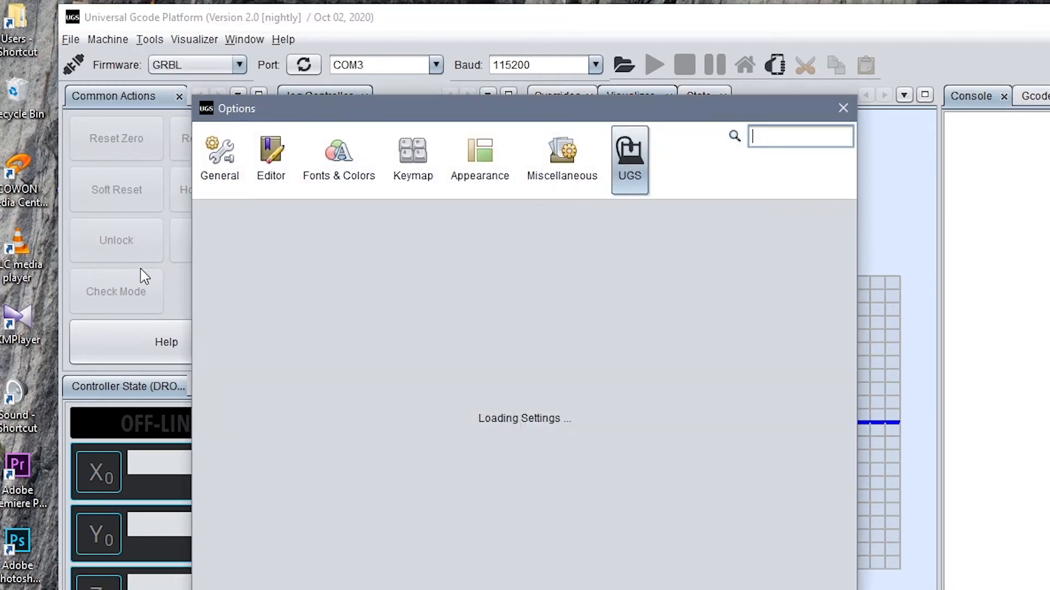
{"action": "left_click_drag", "start_coordinate": [492, 110], "coordinate": [494, 84]}
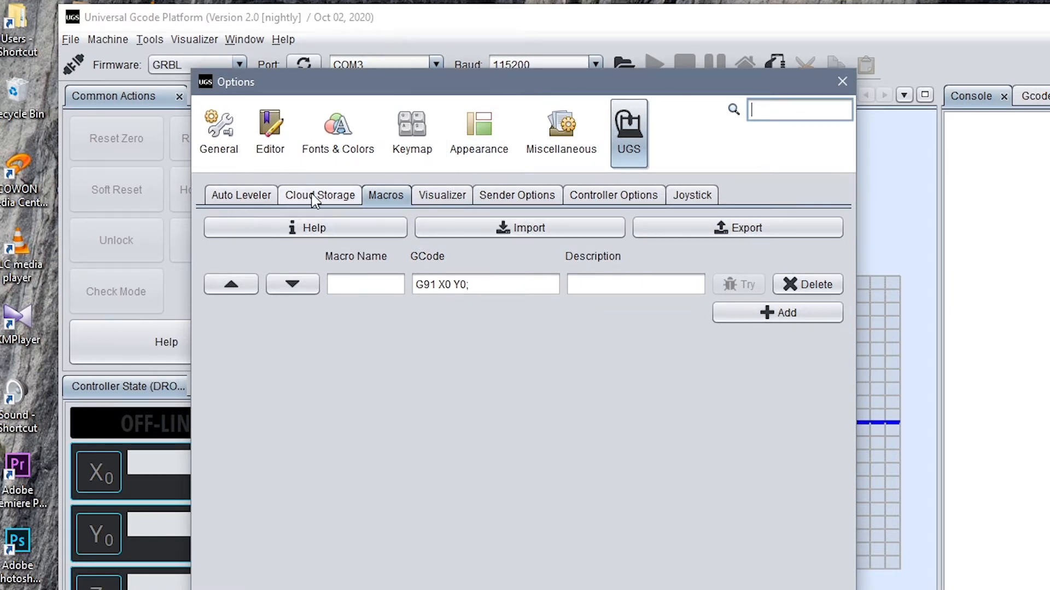
- Examine the Fonts & Colors, General and Editor options, including folding, formatting, code completion, templates, hints and on-save settings
{"action": "left_click", "coordinate": [342, 153]}
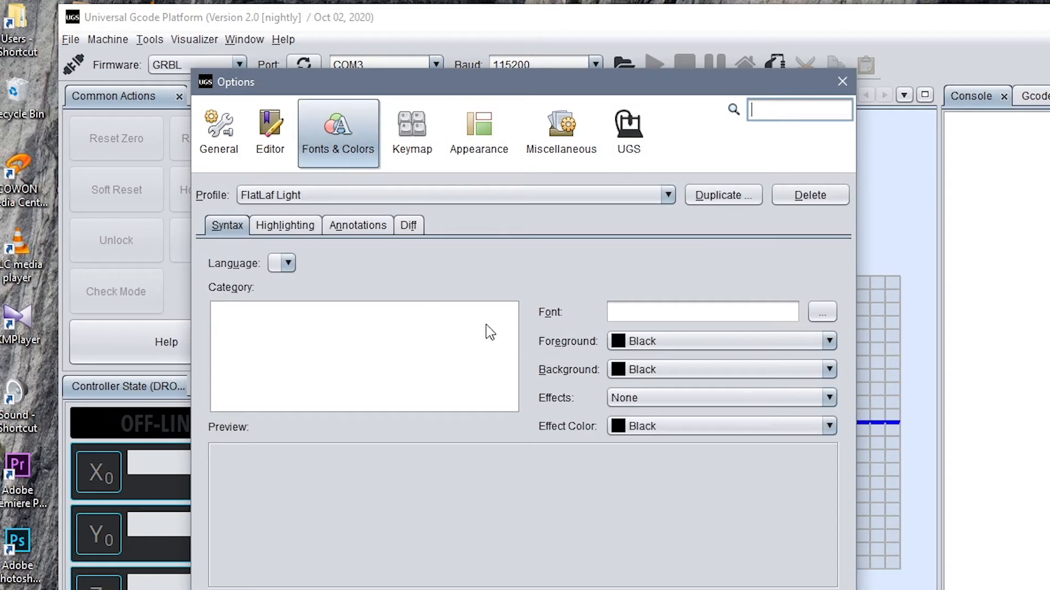
{"action": "left_click", "coordinate": [219, 134]}
{"action": "left_click", "coordinate": [265, 143]}
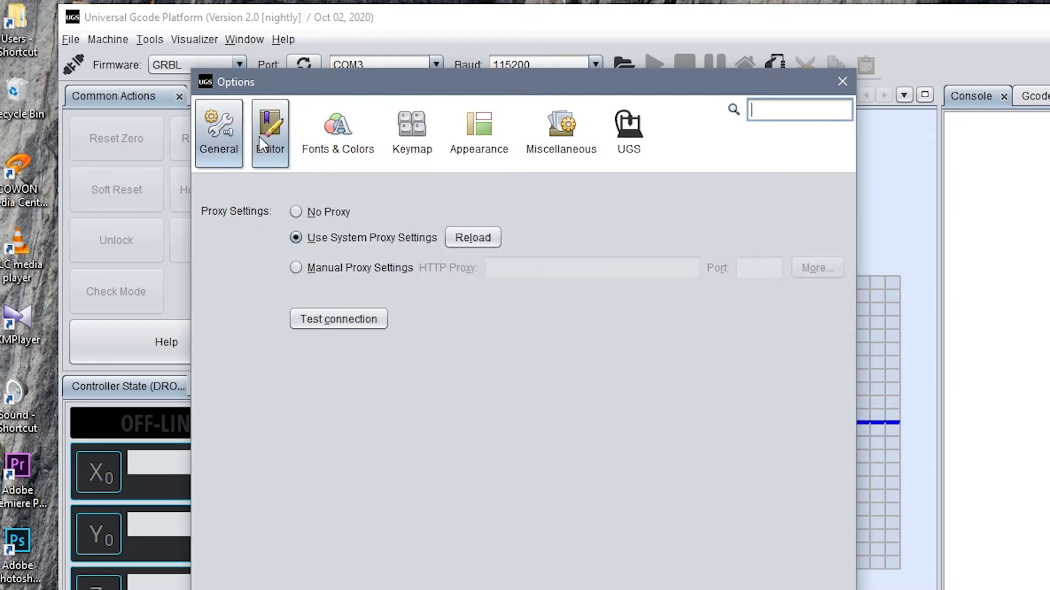
{"action": "left_click", "coordinate": [277, 199]}
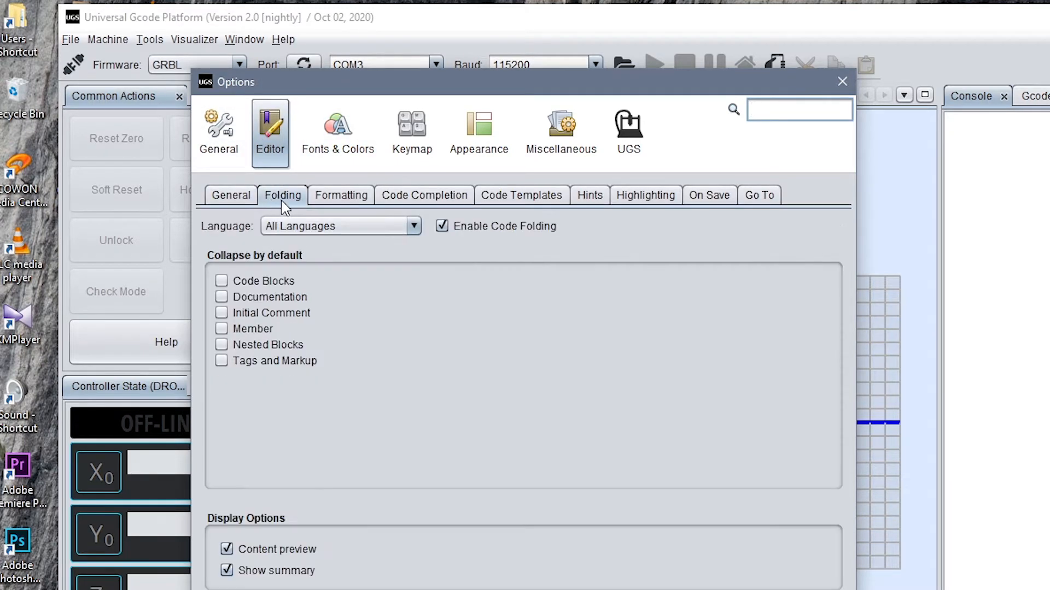
{"action": "left_click", "coordinate": [325, 199]}
{"action": "left_click", "coordinate": [399, 202]}
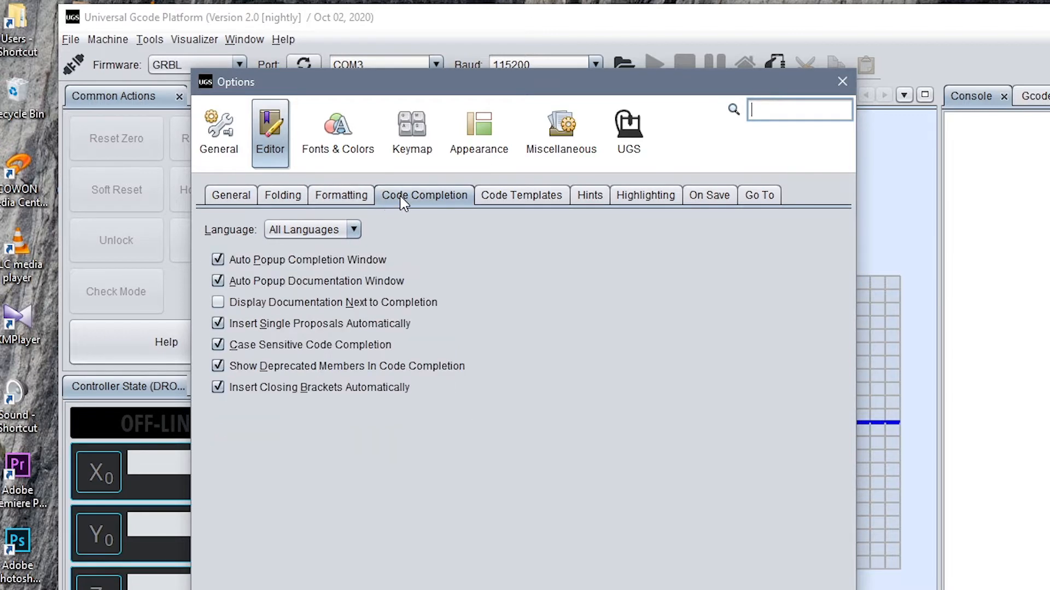
{"action": "left_click", "coordinate": [527, 203]}
{"action": "left_click", "coordinate": [584, 202]}
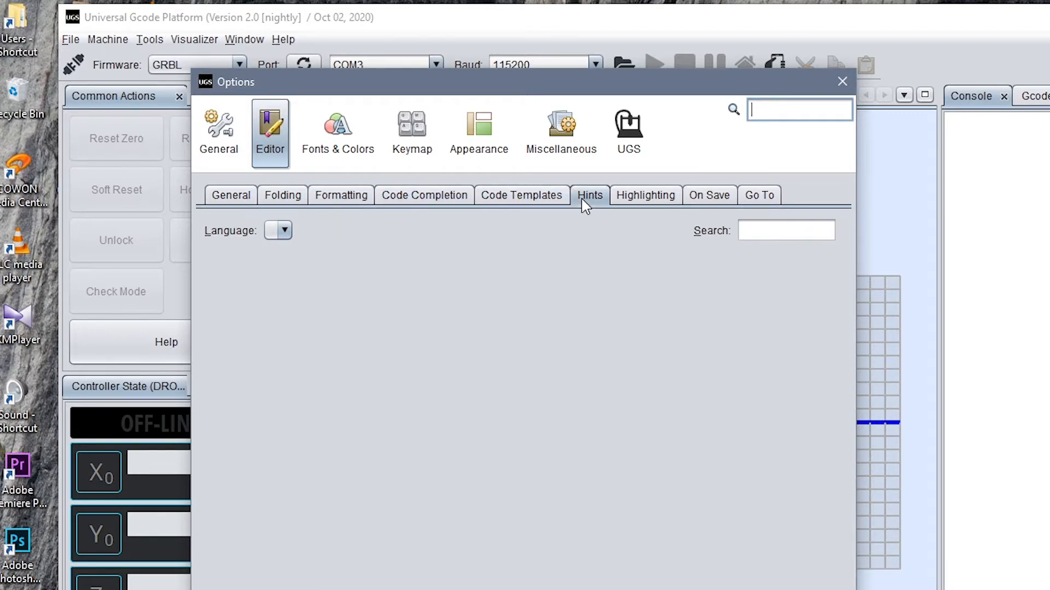
{"action": "left_click", "coordinate": [675, 203]}
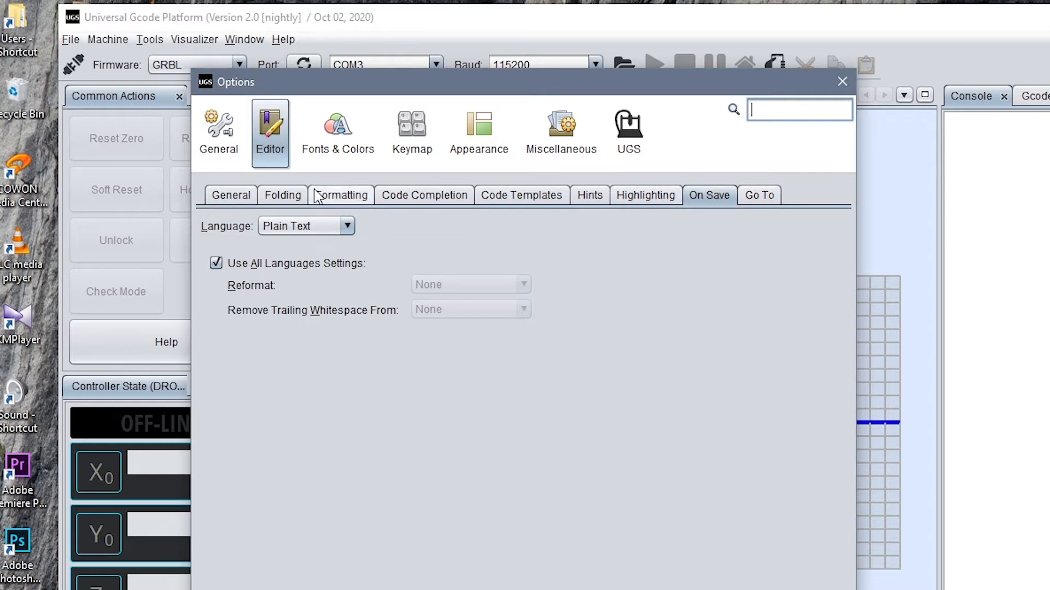
{"action": "left_click", "coordinate": [231, 196]}
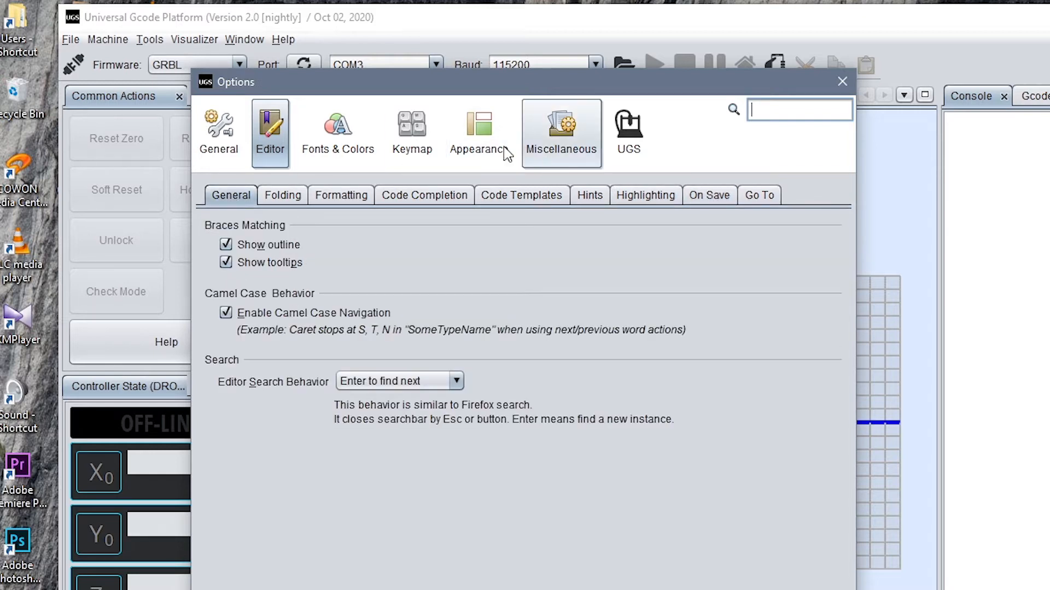
- Examine the Appearance options, including the available preferred look and feel themes, and open the Miscellaneous options
{"action": "left_click", "coordinate": [453, 141]}
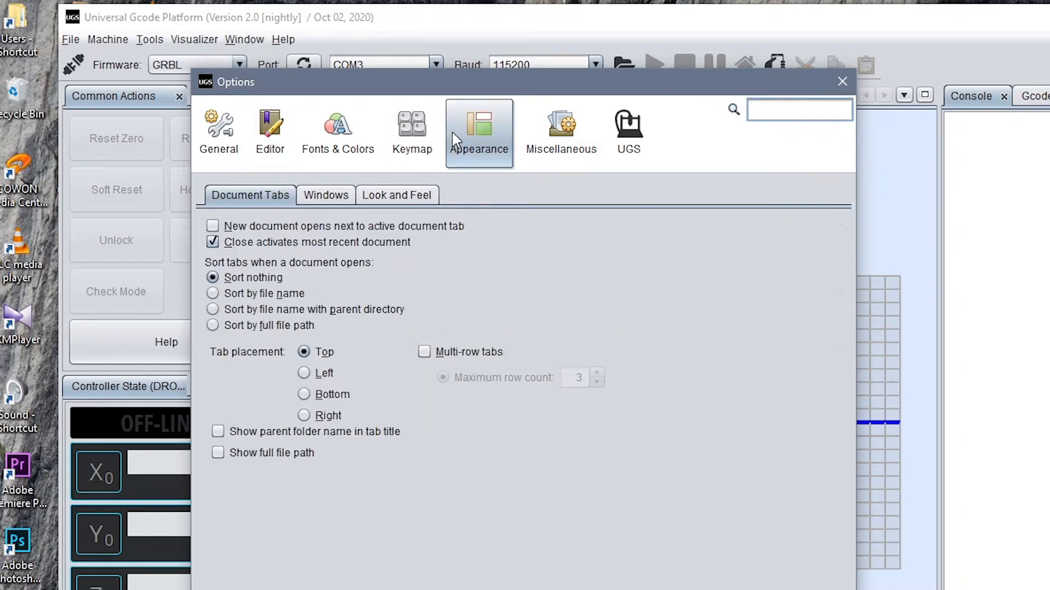
{"action": "left_click", "coordinate": [339, 196]}
{"action": "left_click", "coordinate": [386, 201]}
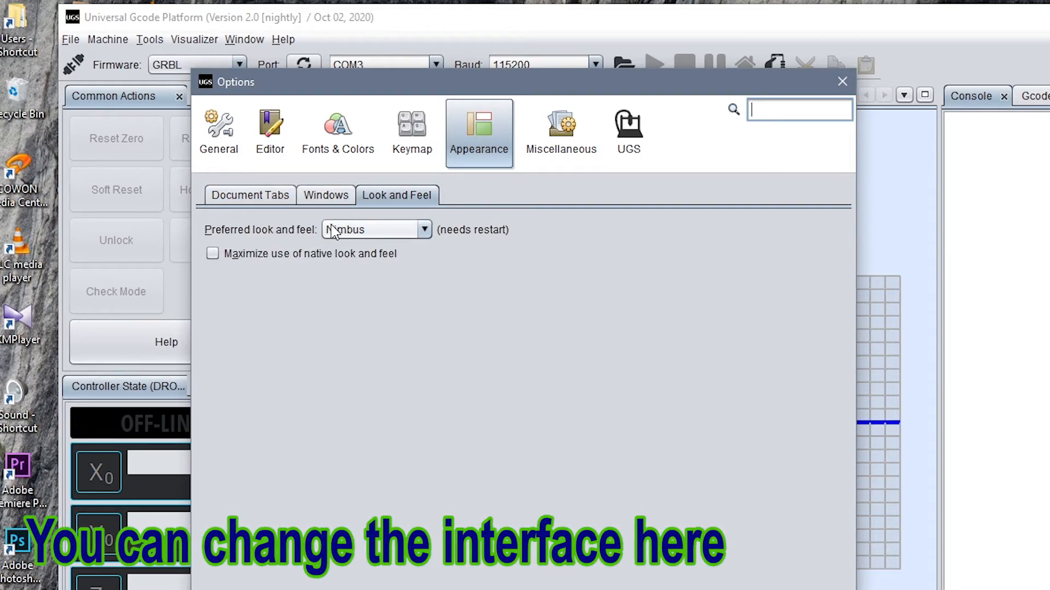
{"action": "left_click", "coordinate": [424, 230]}
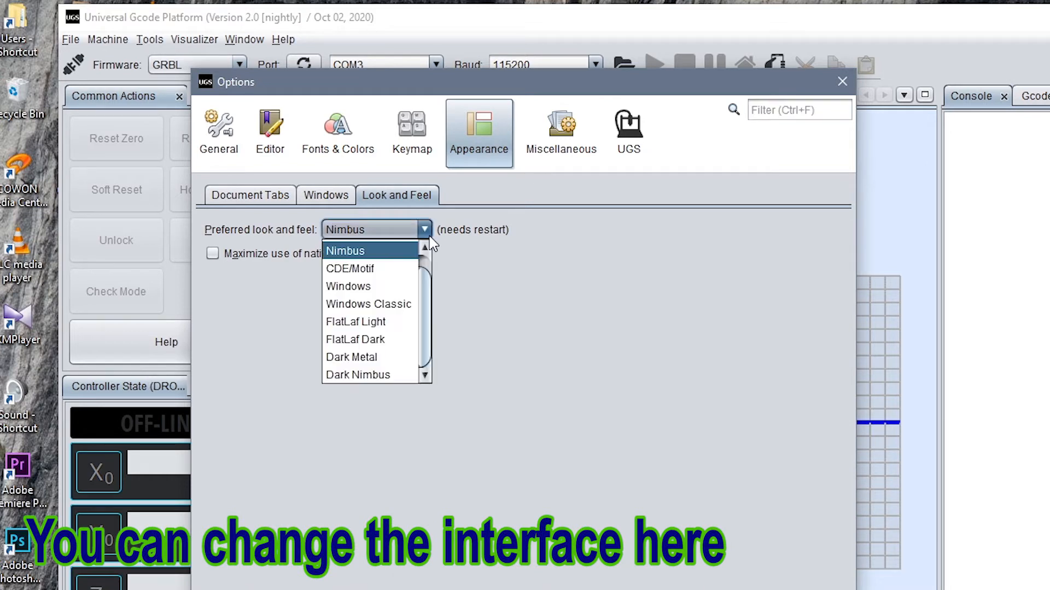
{"action": "left_click_drag", "start_coordinate": [424, 297], "coordinate": [430, 344]}
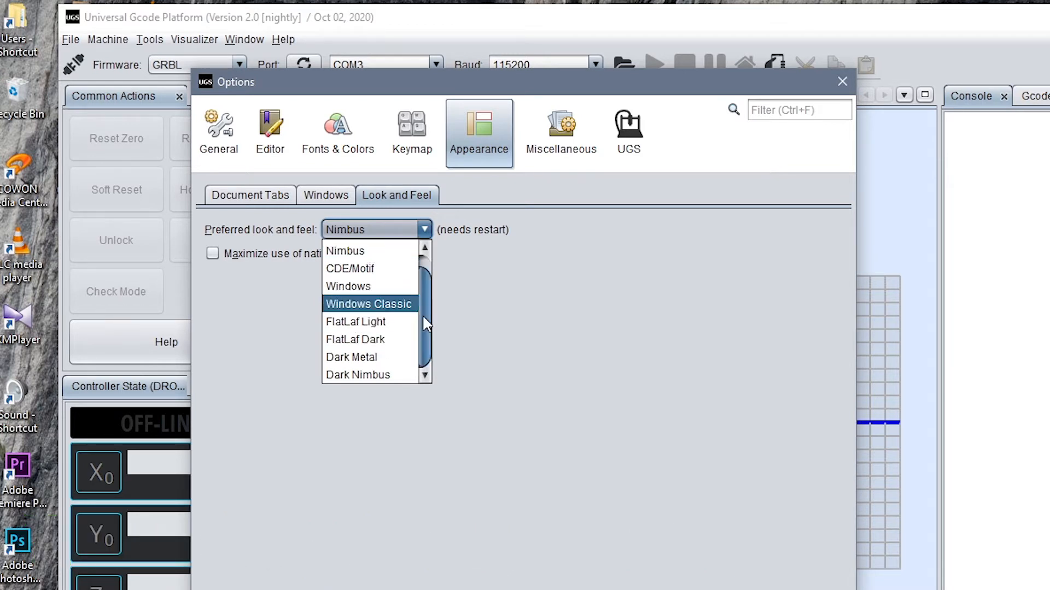
{"action": "scroll", "coordinate": [423, 318], "scroll_direction": "up", "scroll_amount": 1}
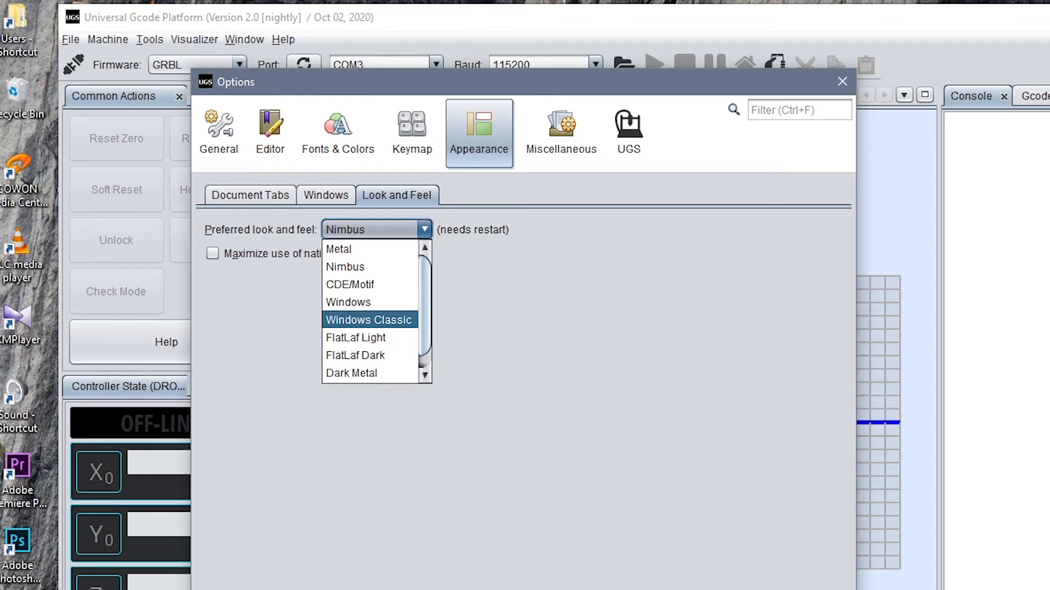
{"action": "left_click", "coordinate": [588, 346]}
{"action": "left_click", "coordinate": [565, 137]}
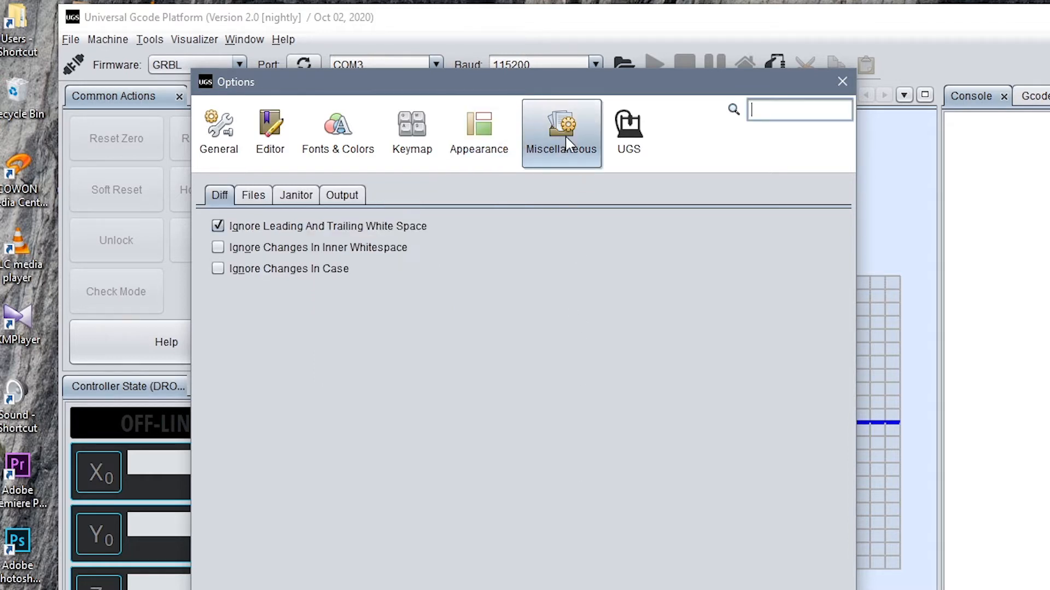
- Examine the Miscellaneous options for files, janitor and output, the UGS macro options and the Editor options, and close the options dialog
{"action": "left_click", "coordinate": [253, 195]}
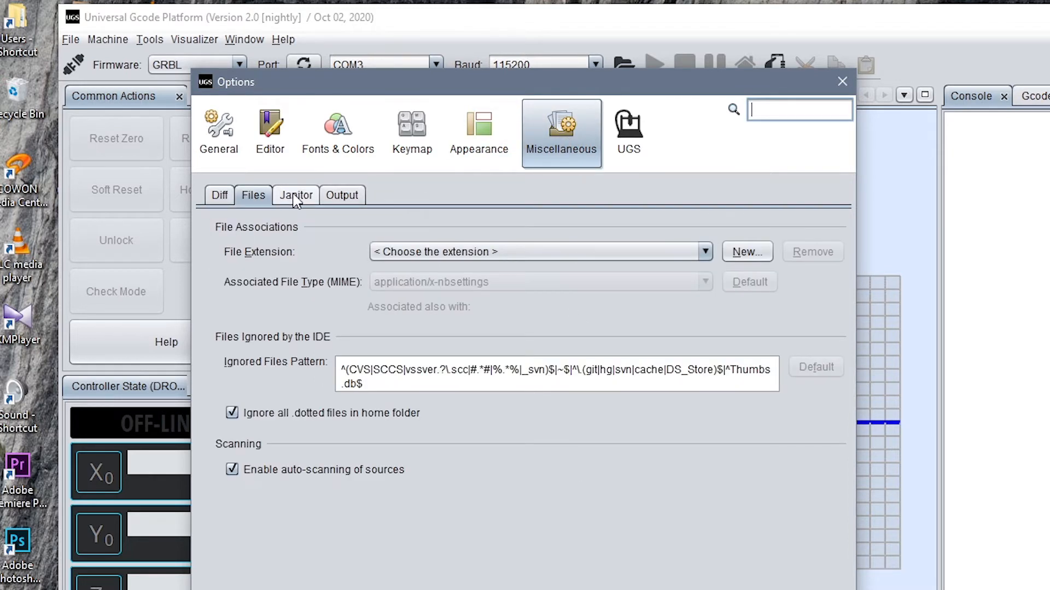
{"action": "left_click", "coordinate": [295, 195]}
{"action": "left_click", "coordinate": [345, 197]}
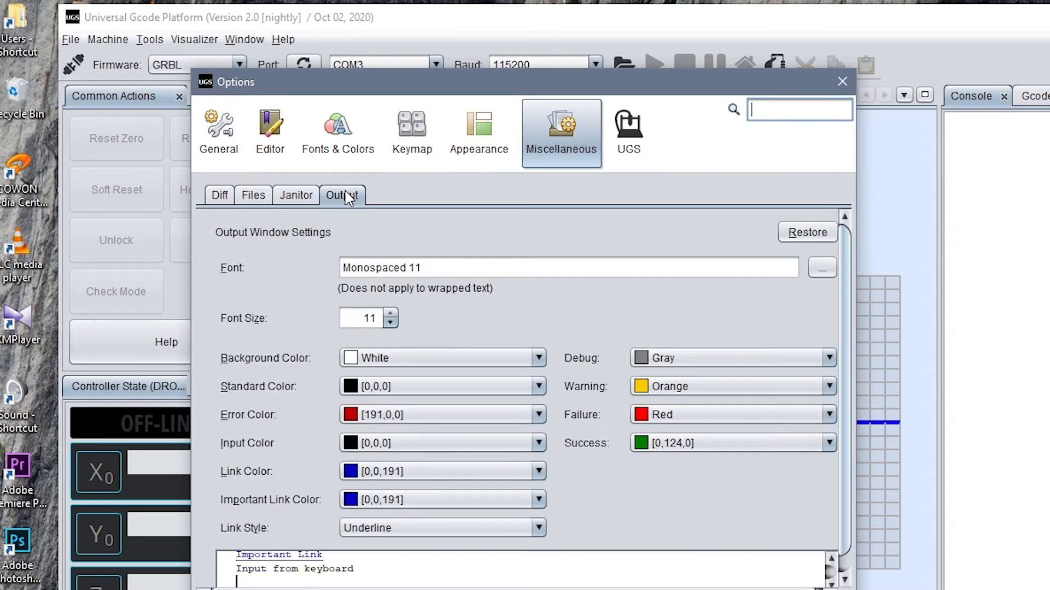
{"action": "left_click", "coordinate": [629, 132]}
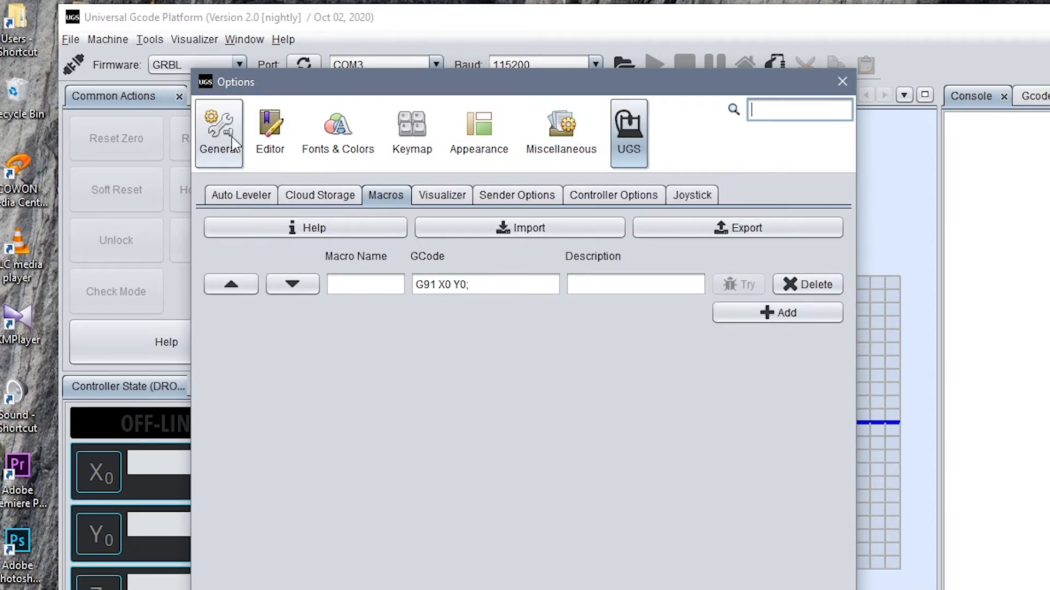
{"action": "left_click", "coordinate": [267, 140]}
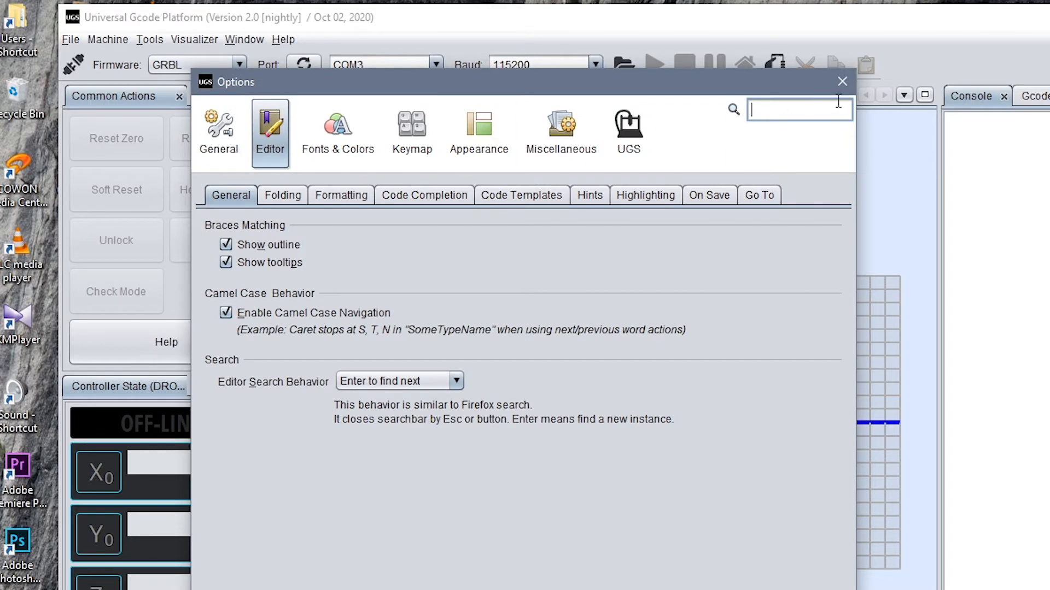
{"action": "left_click", "coordinate": [842, 81]}
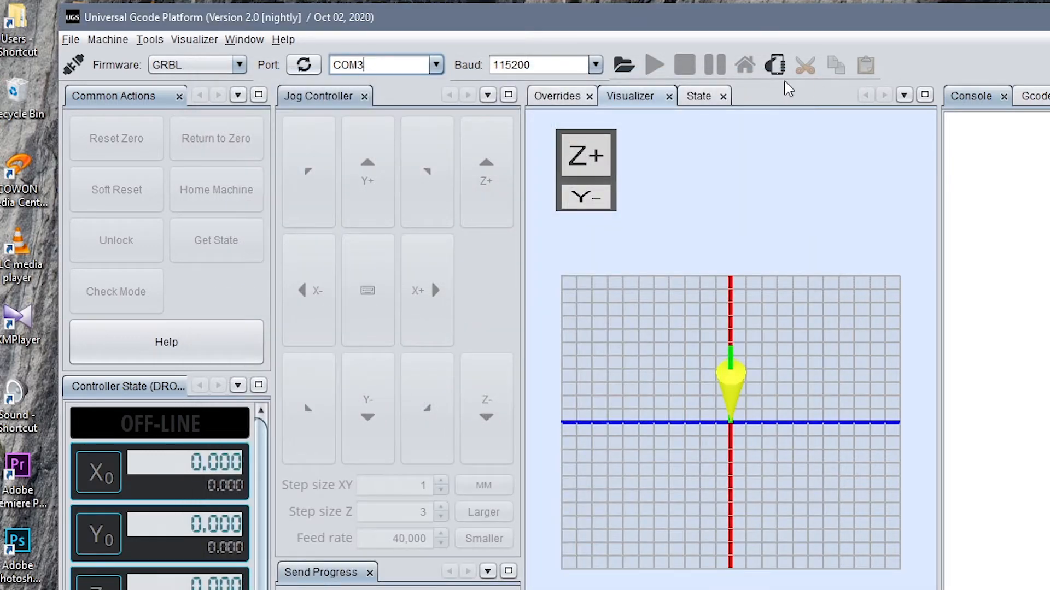
- Look through the available window and help commands and open the Welcome Page
{"action": "left_click", "coordinate": [244, 40]}
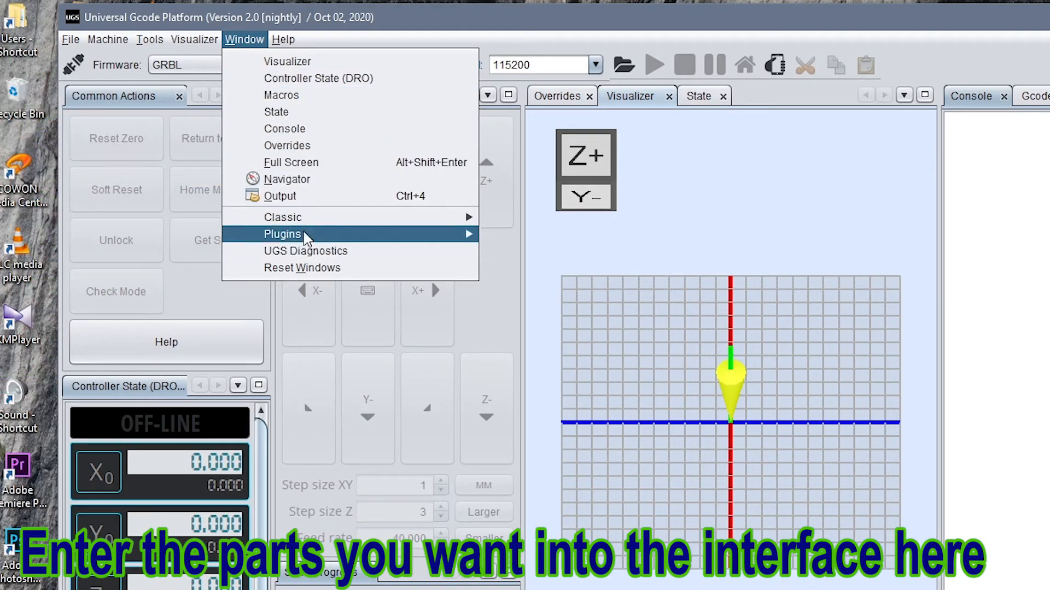
{"action": "mouse_move", "coordinate": [287, 49]}
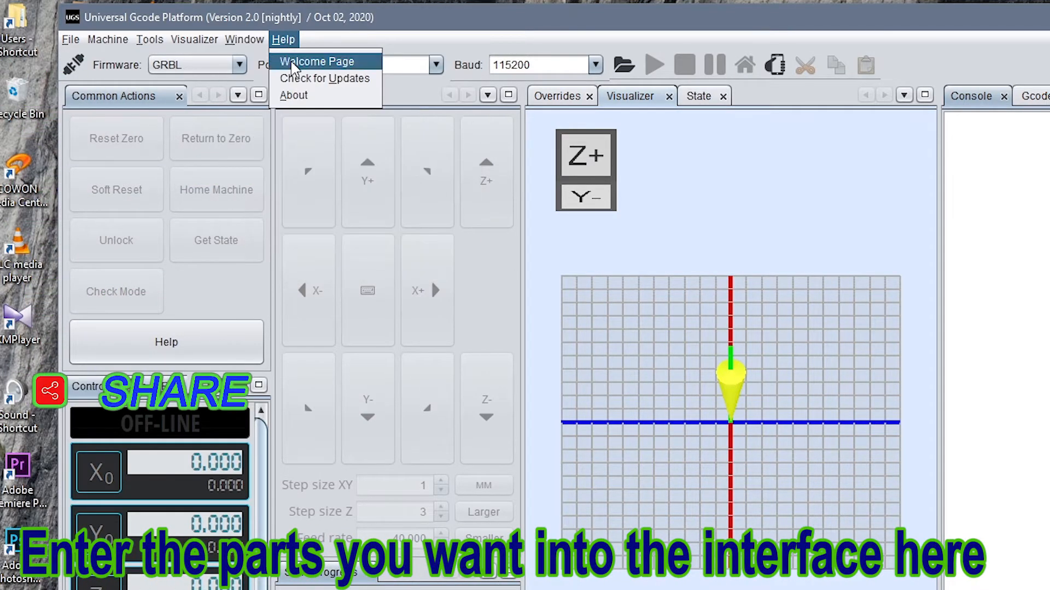
{"action": "left_click", "coordinate": [325, 64]}
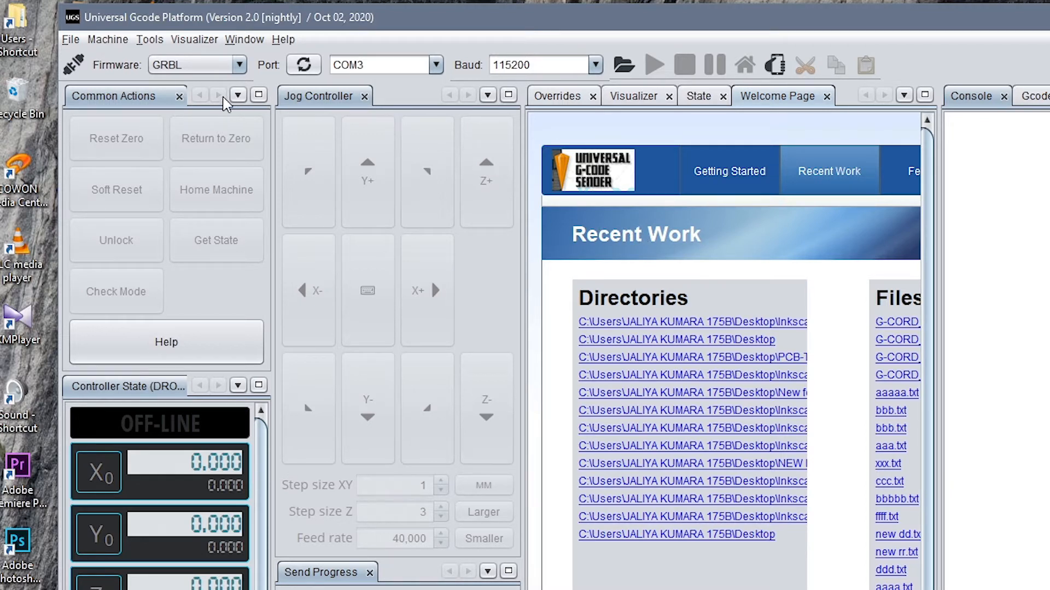
{"action": "left_click", "coordinate": [244, 40]}
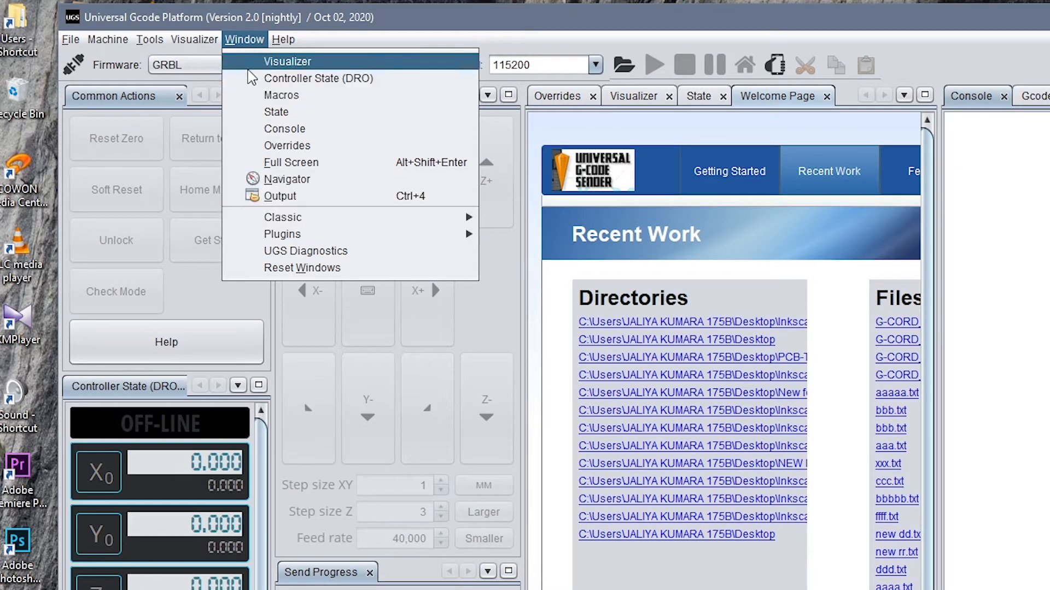
{"action": "mouse_move", "coordinate": [278, 45]}
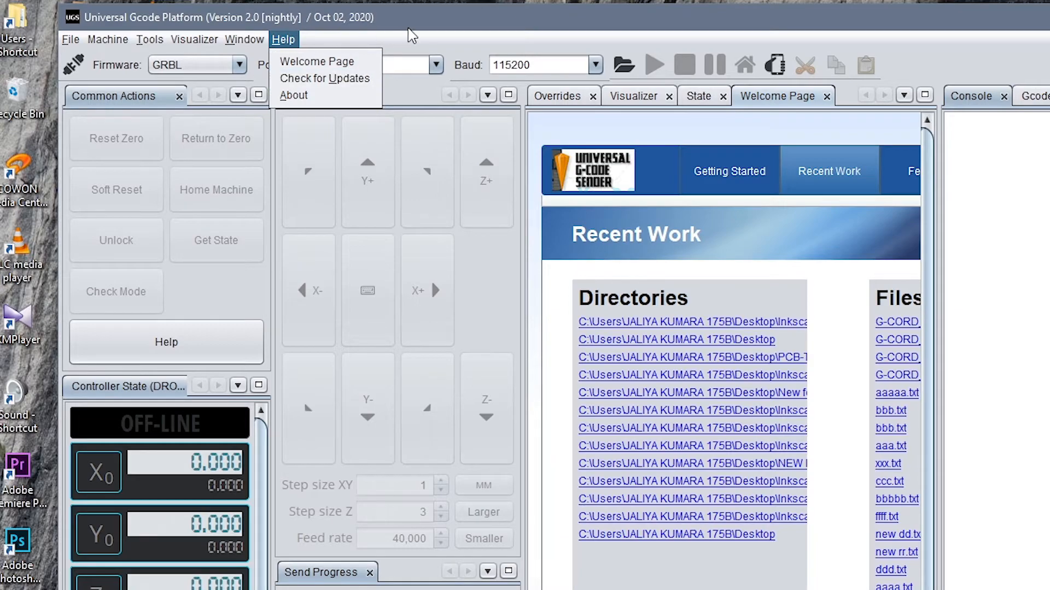
{"action": "left_click", "coordinate": [428, 30]}
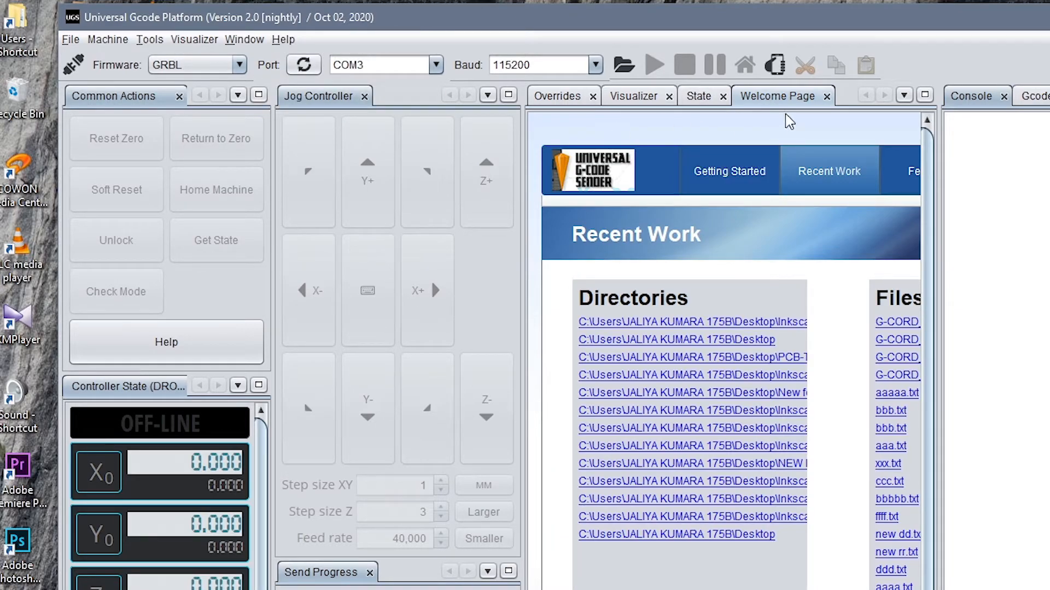
- Undock the Welcome Page into its own floating window, enlarge it and close it
{"action": "left_click_drag", "start_coordinate": [777, 96], "coordinate": [279, 218]}
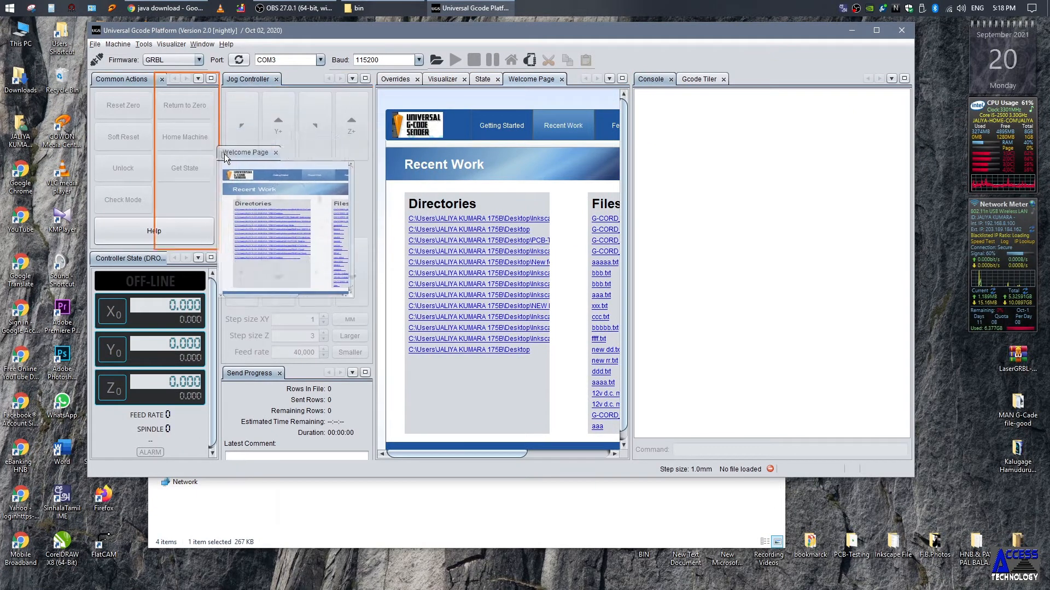
{"action": "left_click_drag", "start_coordinate": [225, 157], "coordinate": [869, 56]}
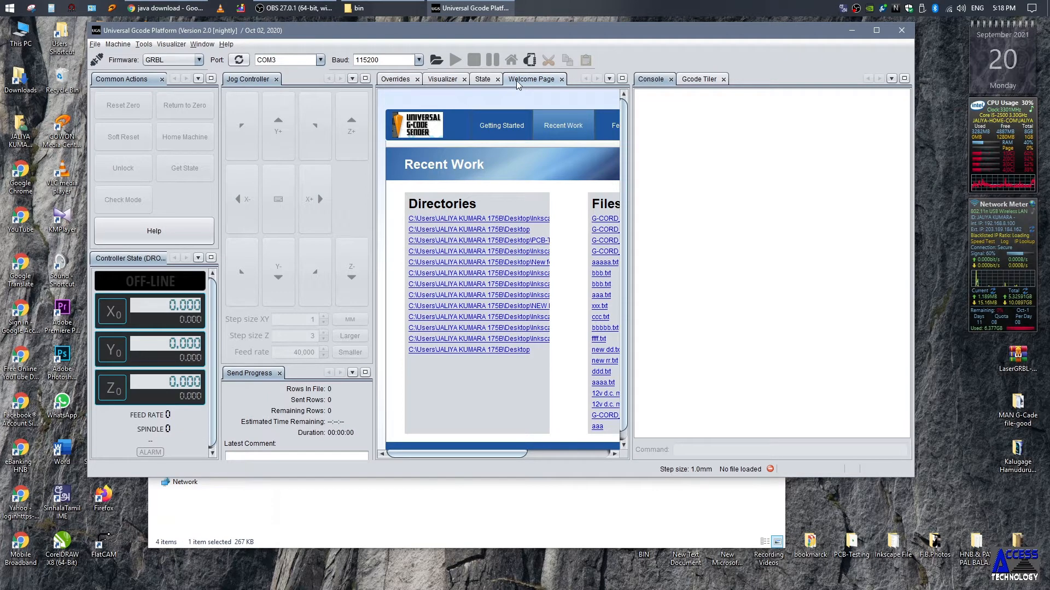
{"action": "left_click_drag", "start_coordinate": [519, 84], "coordinate": [801, 12]}
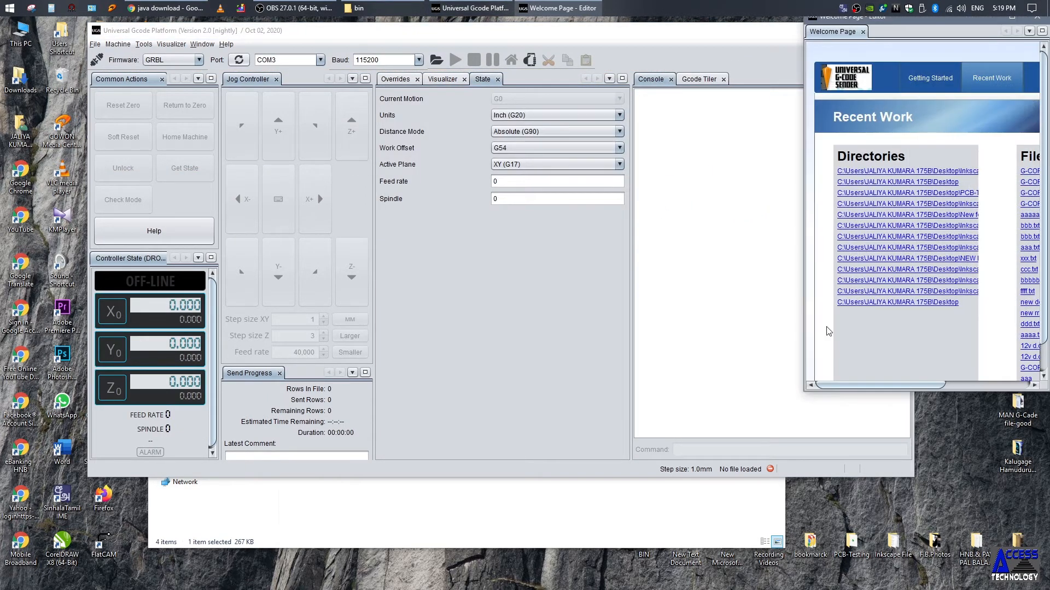
{"action": "left_click_drag", "start_coordinate": [806, 392], "coordinate": [564, 503]}
{"action": "left_click", "coordinate": [1038, 26]}
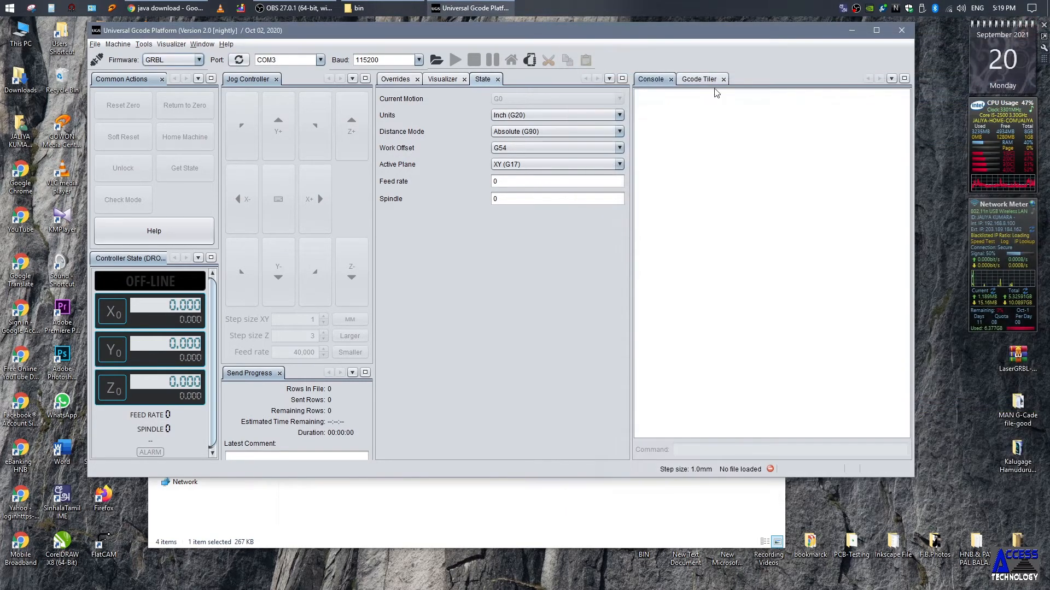
- View the Overrides and the Visualizer, and connect to the GRBL controller on COM3 at 115200 baud
{"action": "left_click", "coordinate": [395, 79]}
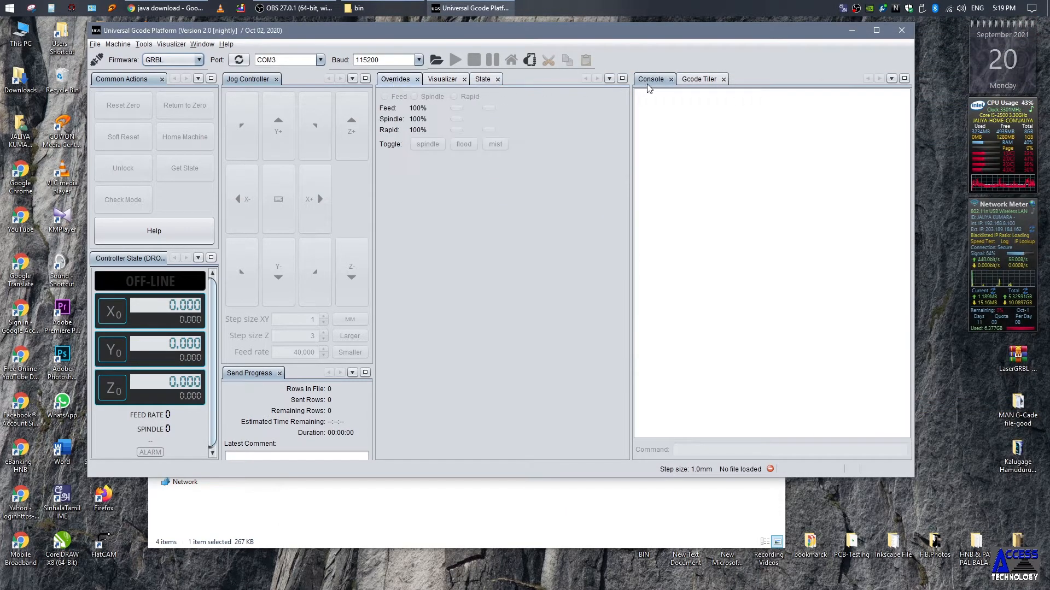
{"action": "left_click", "coordinate": [443, 79]}
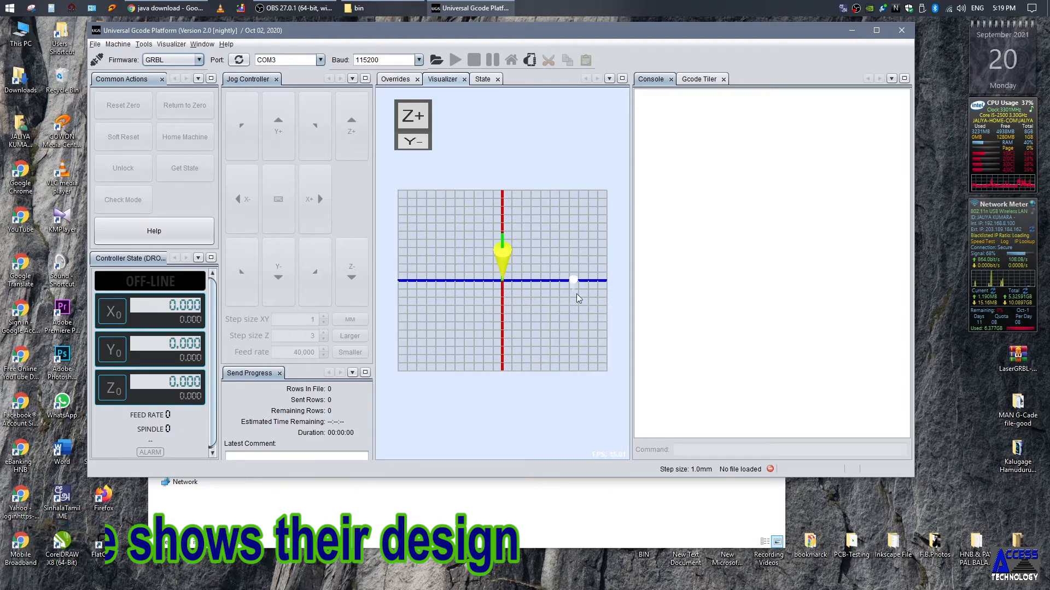
{"action": "left_click", "coordinate": [95, 61]}
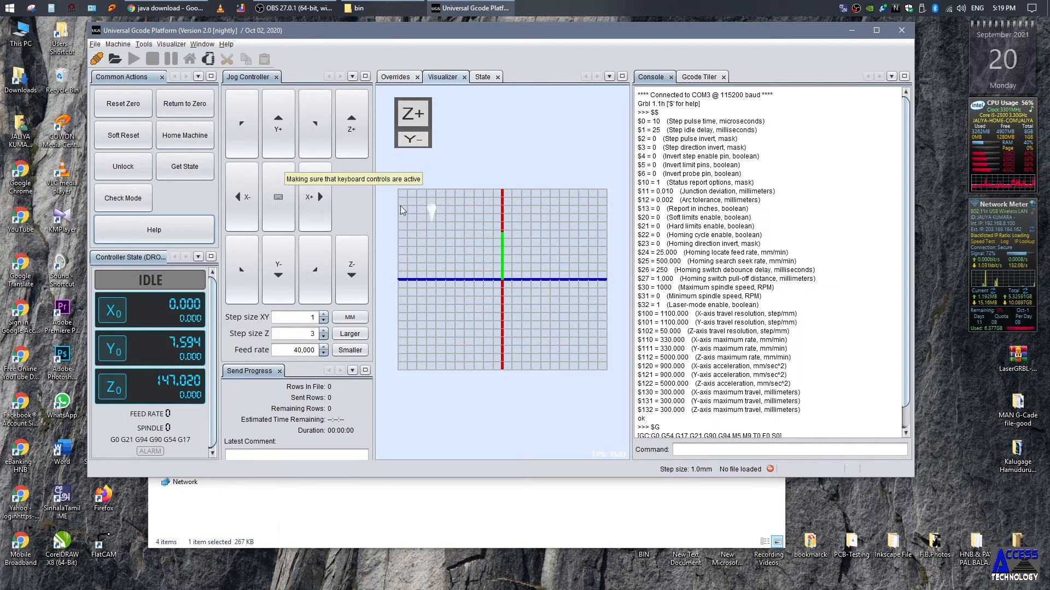
- Jog the machine's Z axis up and down with a Z step size of 3, and check the XY step size
{"action": "left_click", "coordinate": [350, 142]}
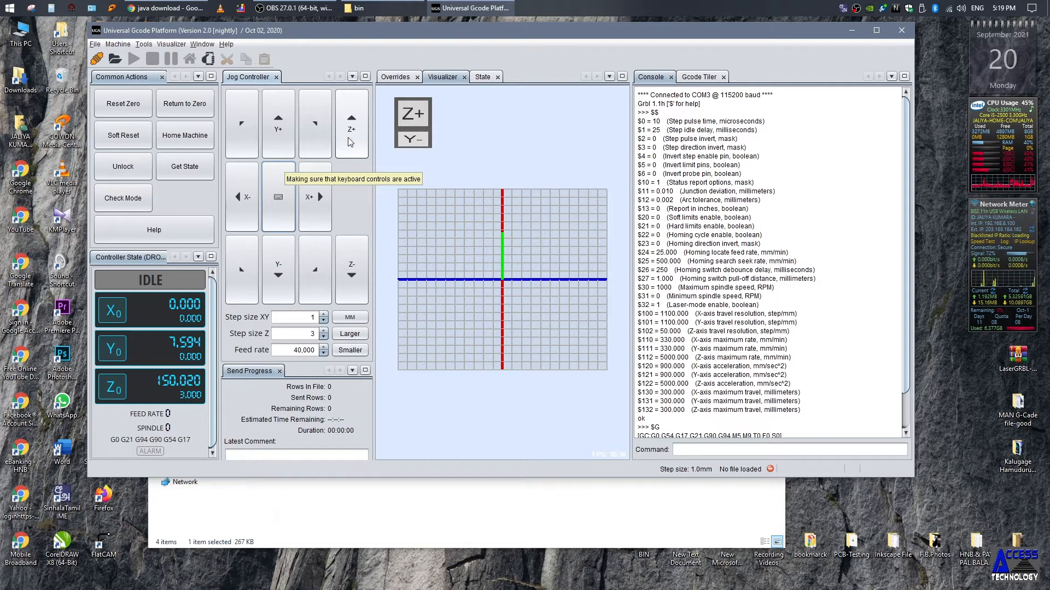
{"action": "left_click", "coordinate": [352, 267]}
{"action": "left_click", "coordinate": [352, 125]}
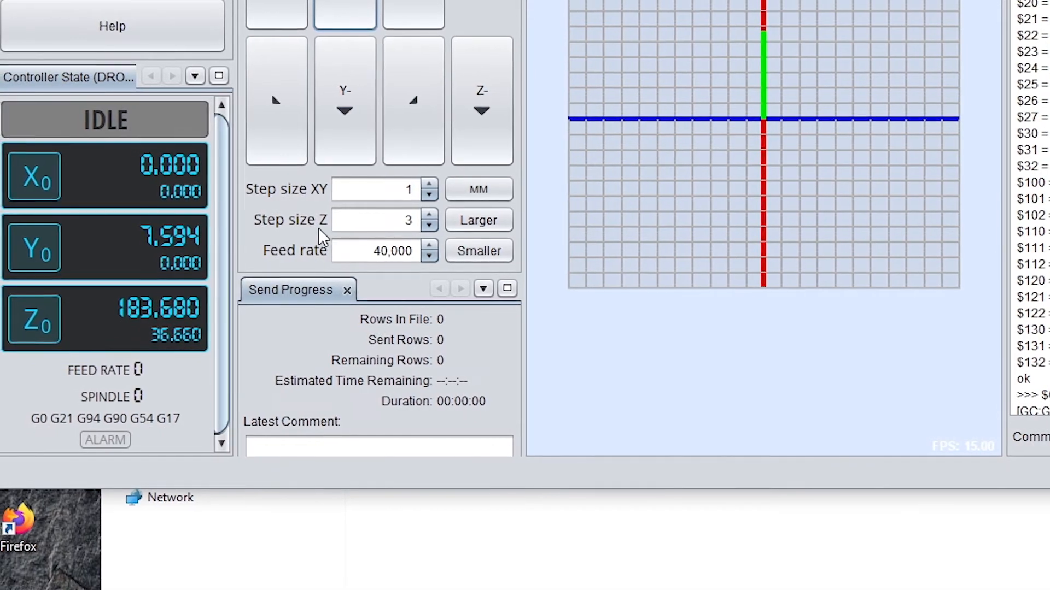
{"action": "left_click", "coordinate": [407, 196]}
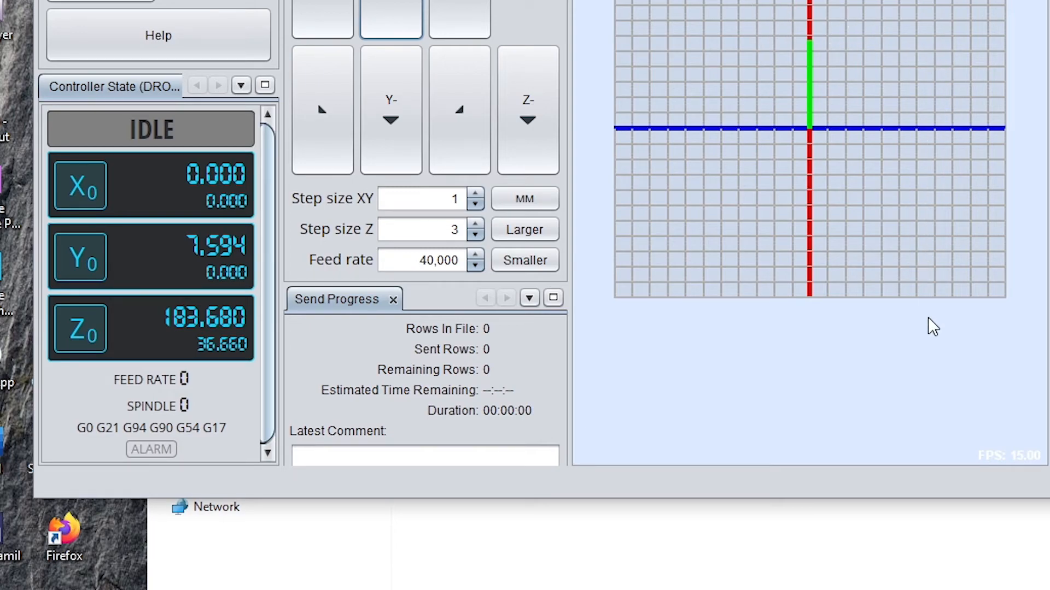
- Examine the Visualizer from different angles, the console command line, the Gcode Tiler, and the State and Overrides settings
{"action": "left_click_drag", "start_coordinate": [933, 326], "coordinate": [916, 268]}
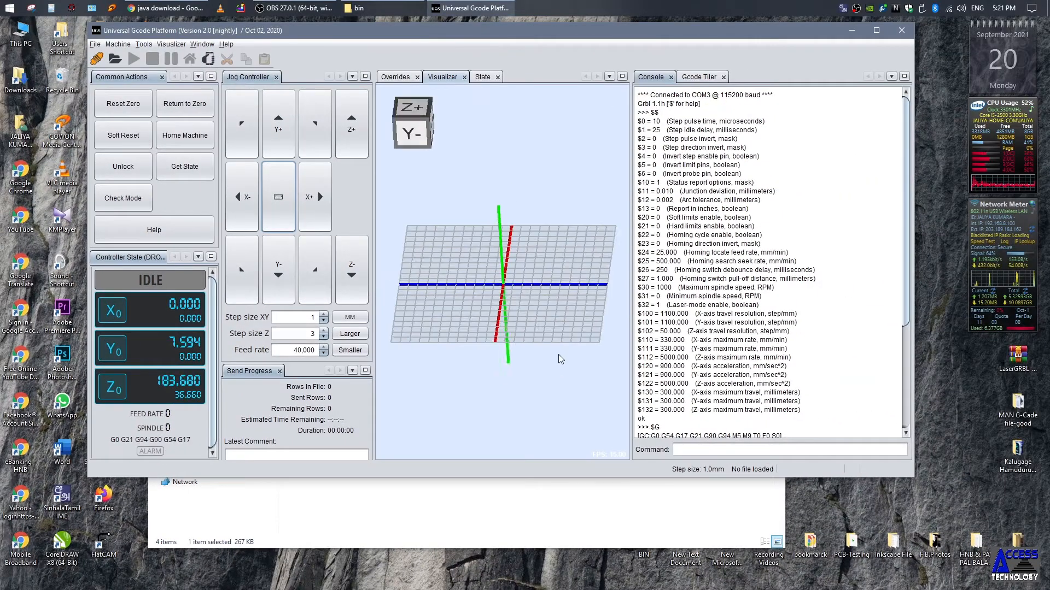
{"action": "left_click_drag", "start_coordinate": [558, 356], "coordinate": [568, 387]}
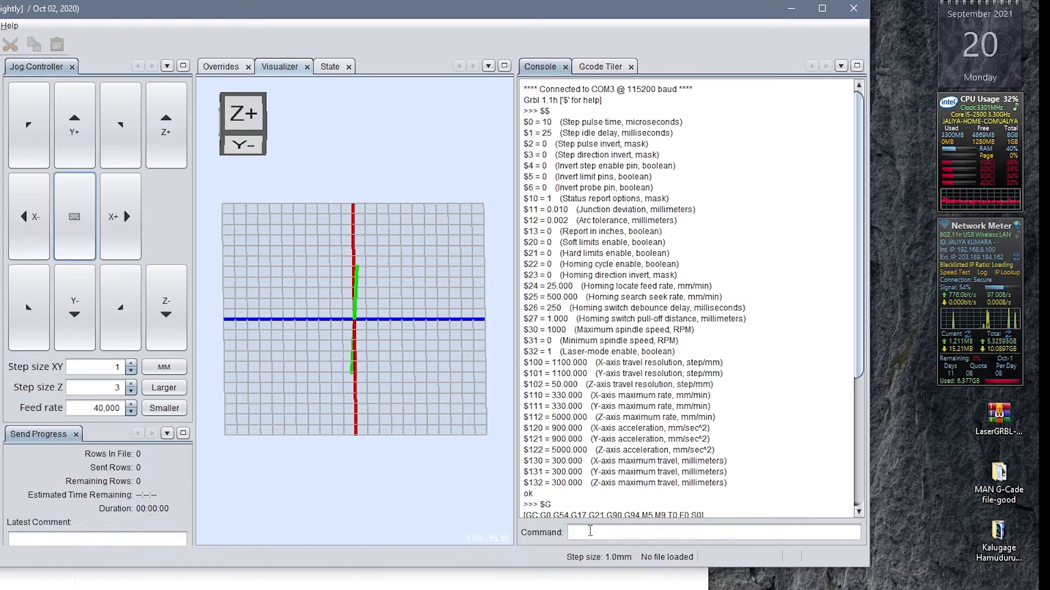
{"action": "left_click", "coordinate": [583, 530]}
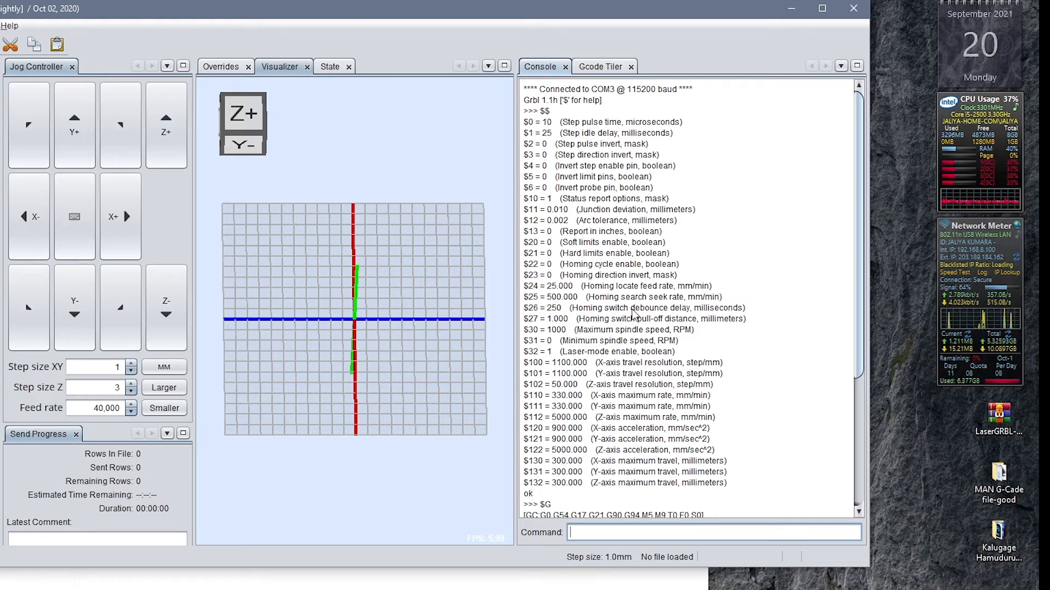
{"action": "left_click", "coordinate": [602, 68]}
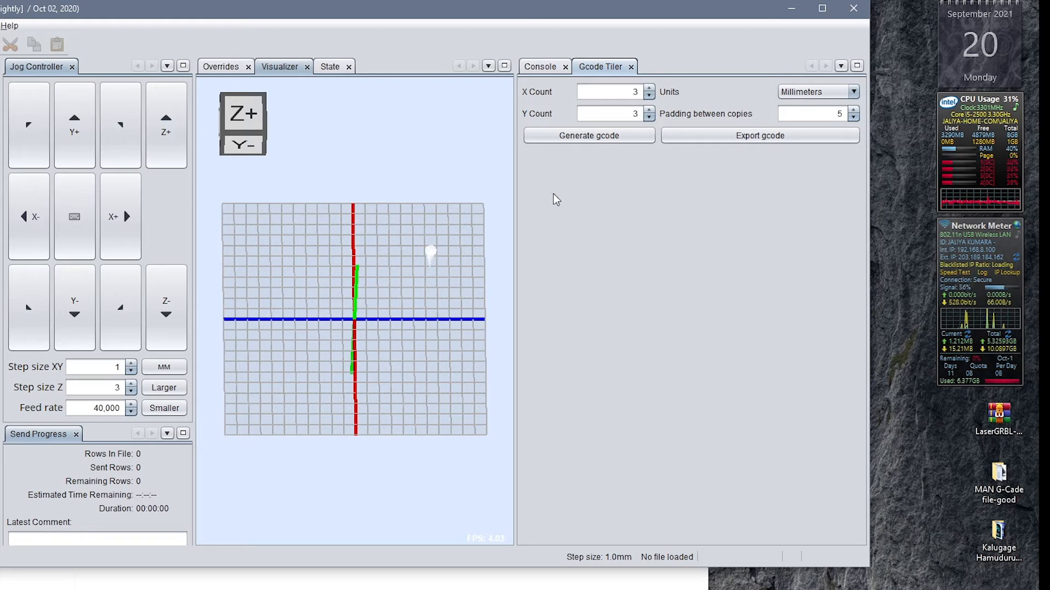
{"action": "left_click", "coordinate": [541, 68]}
{"action": "left_click", "coordinate": [329, 68]}
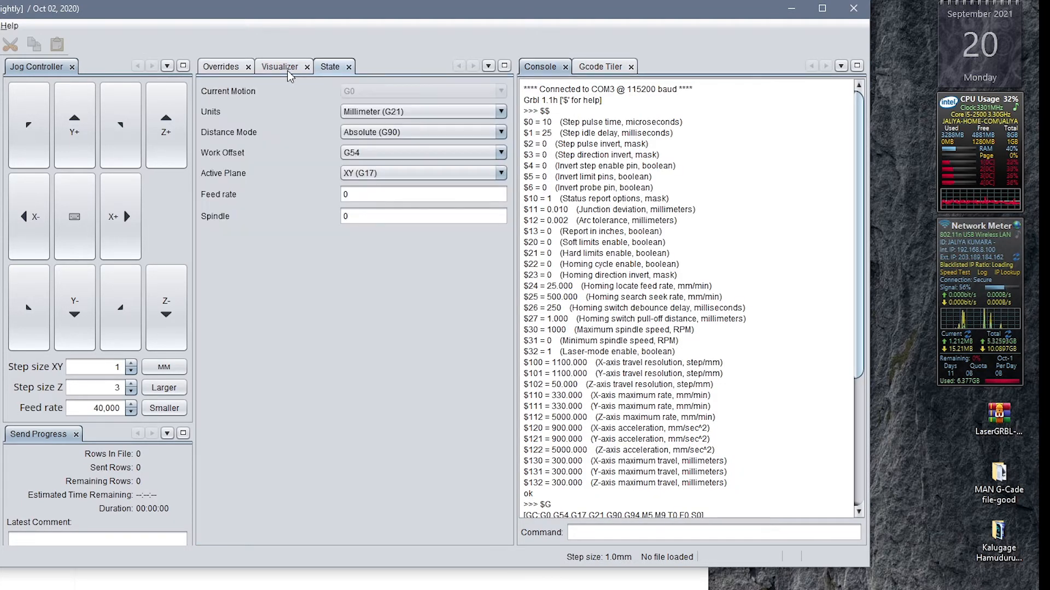
{"action": "left_click", "coordinate": [225, 69]}
{"action": "left_click", "coordinate": [285, 66]}
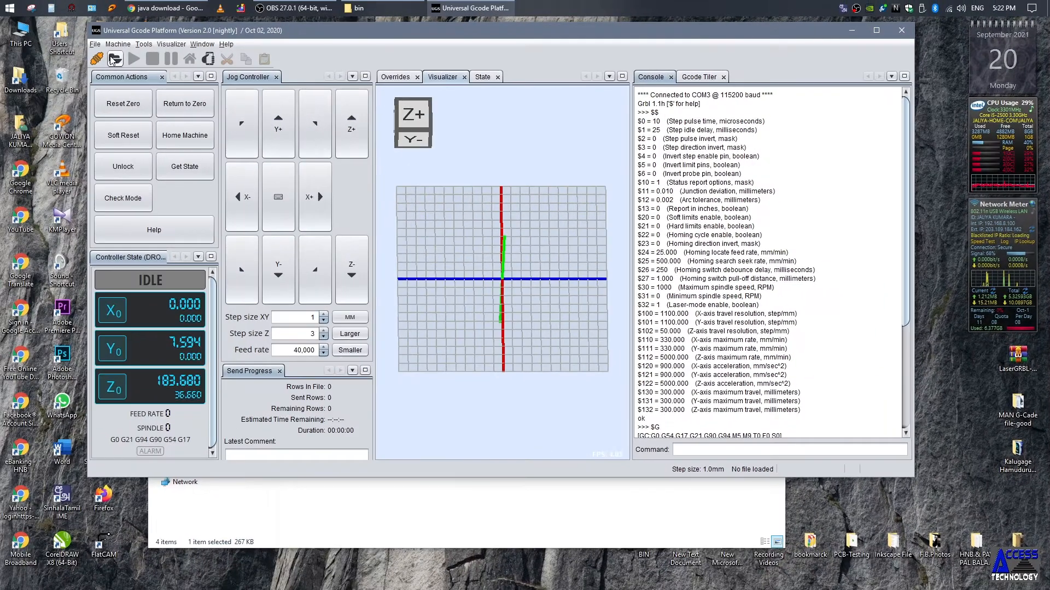
- Start opening a G-code file and browse to the "MAN G-Cade file-good" folder on the Desktop
{"action": "left_click", "coordinate": [114, 59]}
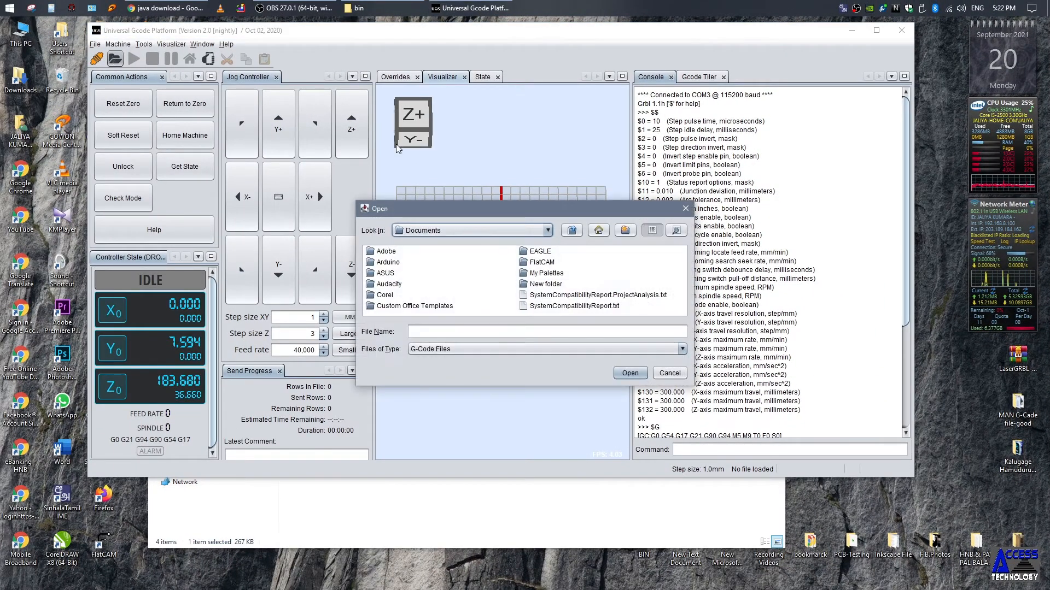
{"action": "left_click_drag", "start_coordinate": [521, 204], "coordinate": [507, 133]}
{"action": "left_click", "coordinate": [599, 159]}
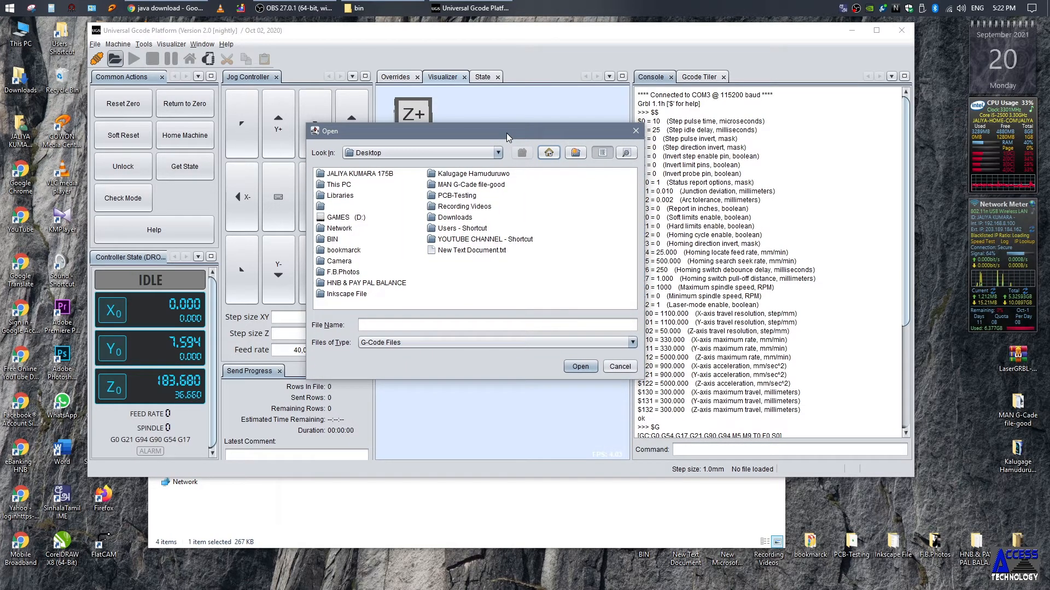
{"action": "left_click", "coordinate": [457, 186]}
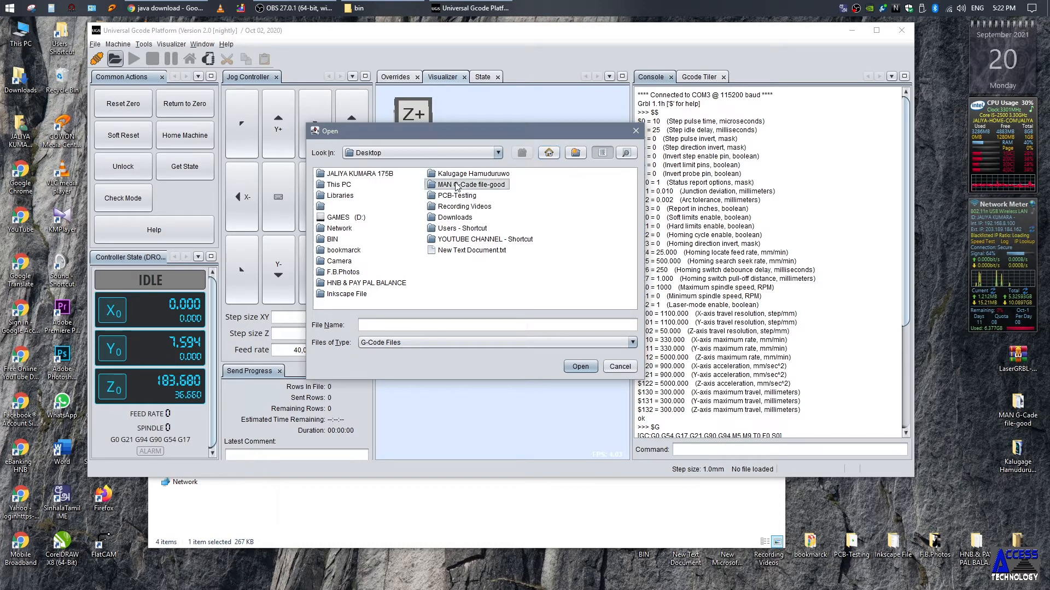
{"action": "double_click", "coordinate": [456, 185]}
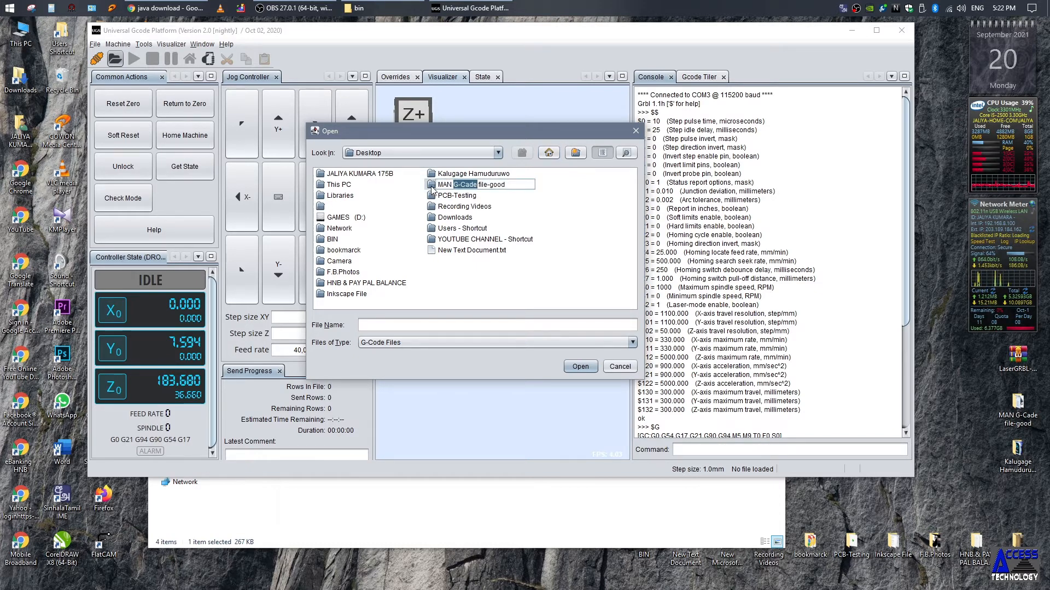
{"action": "double_click", "coordinate": [433, 186]}
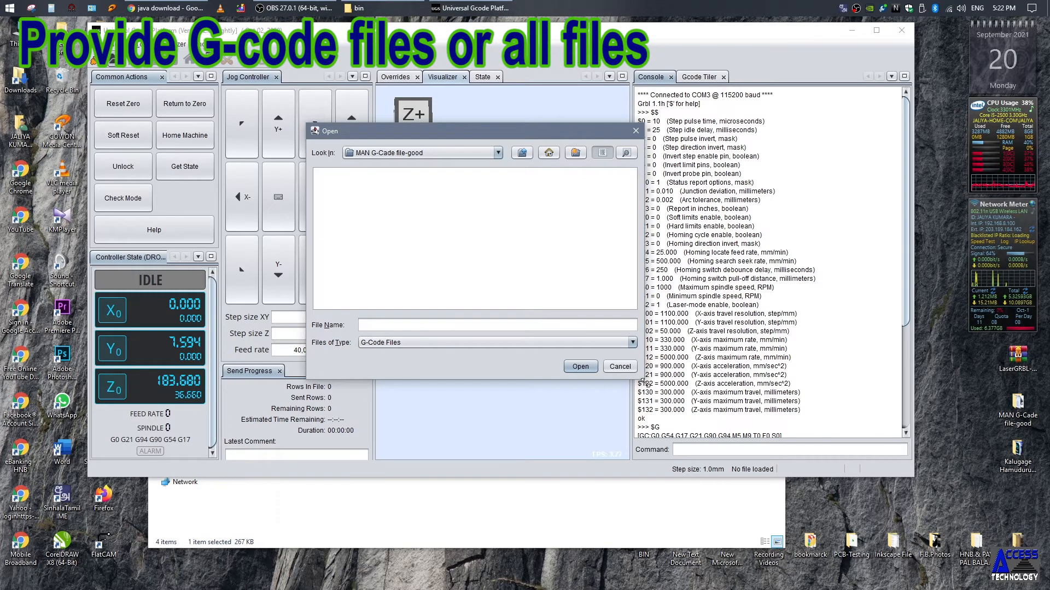
- Enlarge the open dialog, list all file types, and load the file G-CORD_0001
{"action": "left_click_drag", "start_coordinate": [642, 382], "coordinate": [748, 416]}
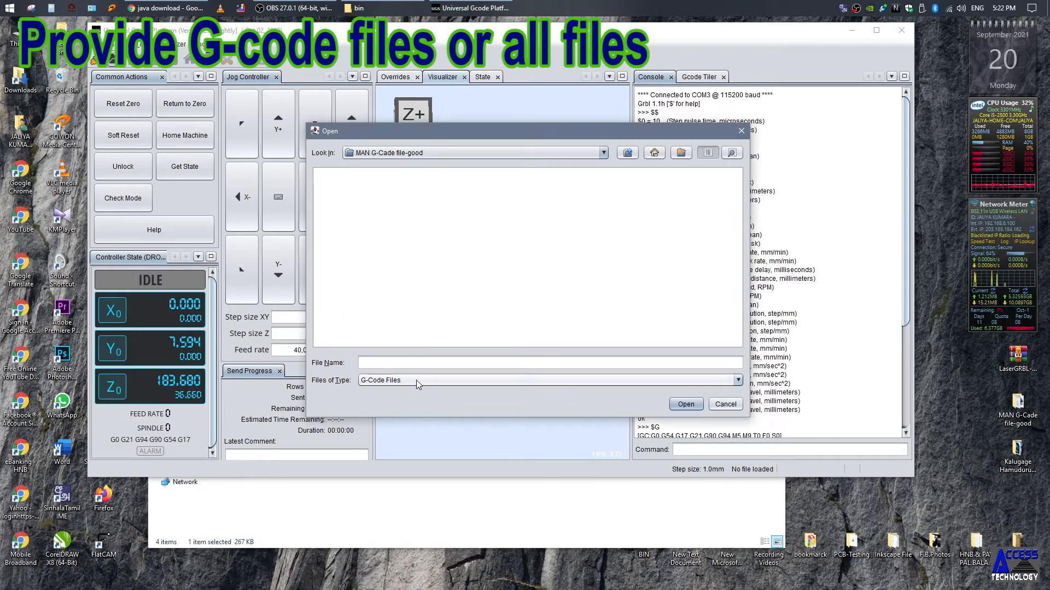
{"action": "left_click", "coordinate": [416, 379]}
{"action": "left_click", "coordinate": [396, 402]}
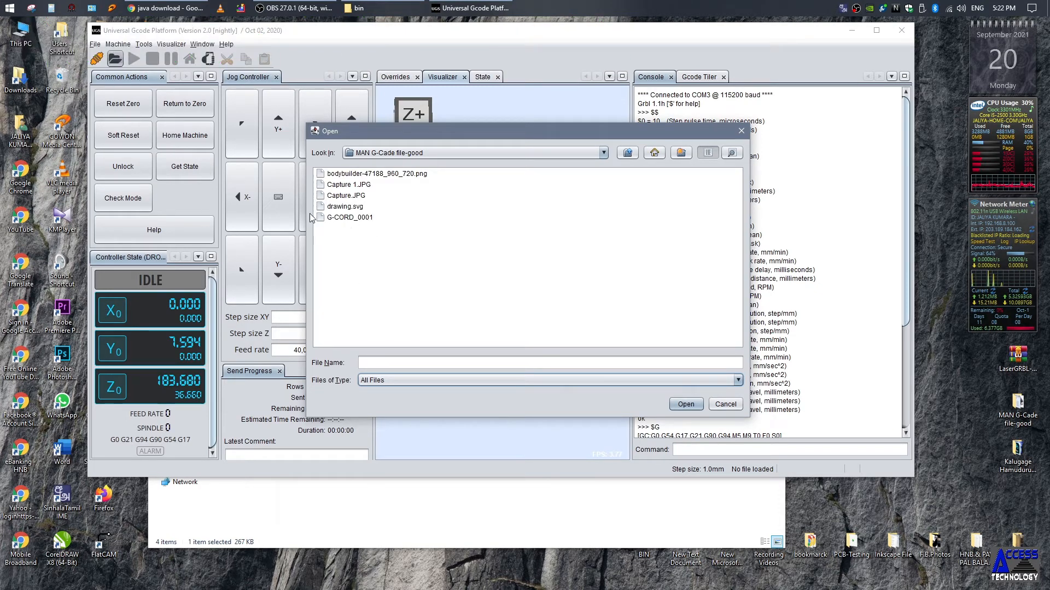
{"action": "left_click", "coordinate": [345, 218]}
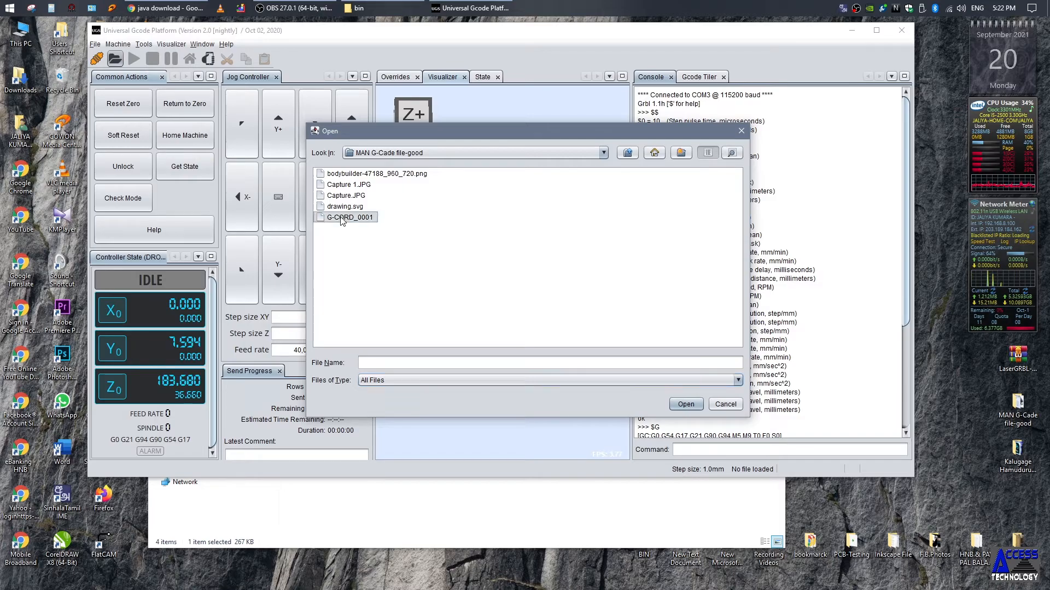
{"action": "left_click", "coordinate": [686, 405]}
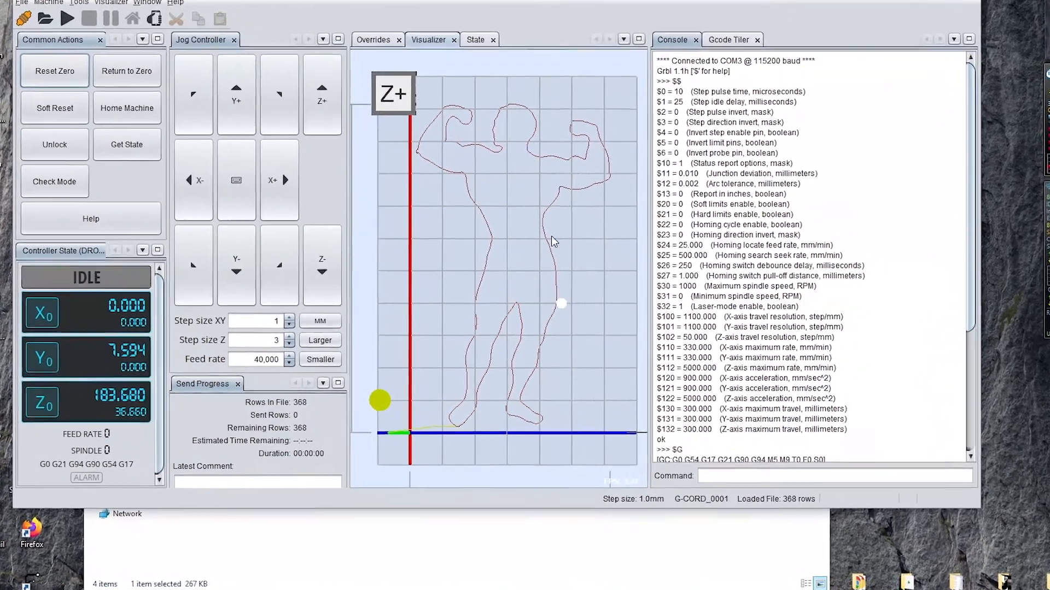
- Widen the Visualizer area and examine the loaded toolpath and its dimensions from different angles
{"action": "mouse_move", "coordinate": [576, 390]}
{"action": "left_mouse_down"}
{"action": "mouse_move", "coordinate": [568, 362]}
{"action": "mouse_move", "coordinate": [579, 398]}
{"action": "left_mouse_up"}
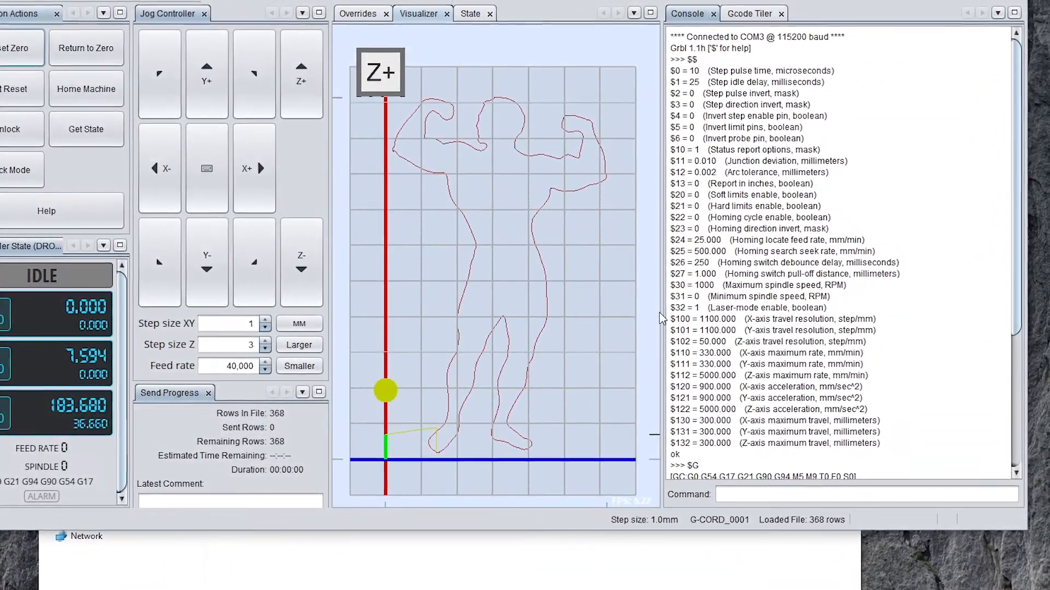
{"action": "left_click_drag", "start_coordinate": [661, 317], "coordinate": [754, 328]}
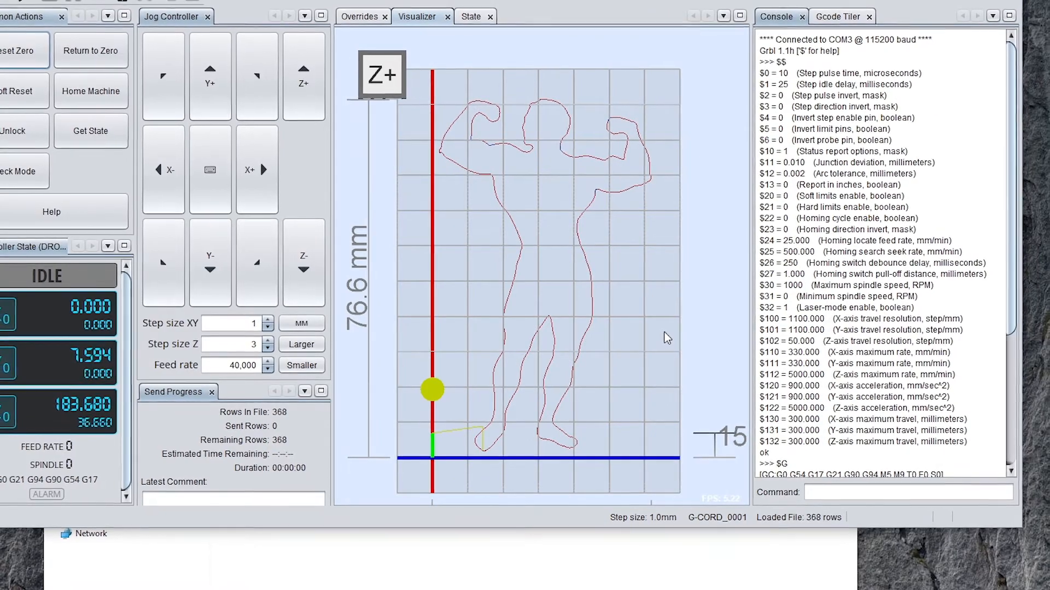
{"action": "scroll", "coordinate": [667, 337], "scroll_direction": "down", "scroll_amount": 3}
{"action": "left_click_drag", "start_coordinate": [667, 339], "coordinate": [592, 453]}
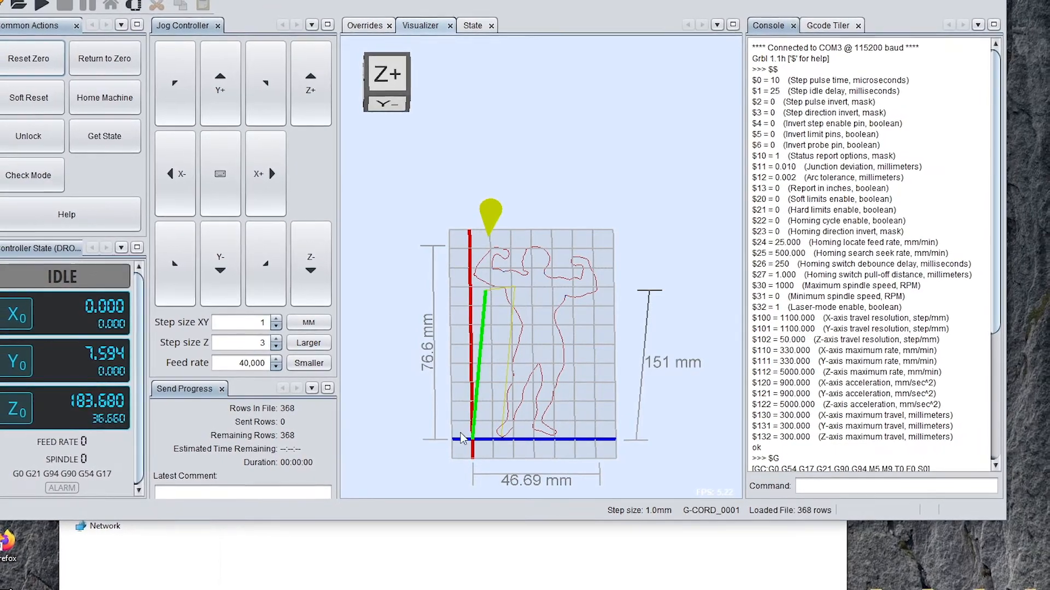
{"action": "mouse_move", "coordinate": [664, 452]}
{"action": "left_mouse_down"}
{"action": "mouse_move", "coordinate": [657, 404]}
{"action": "mouse_move", "coordinate": [660, 460]}
{"action": "left_mouse_up"}
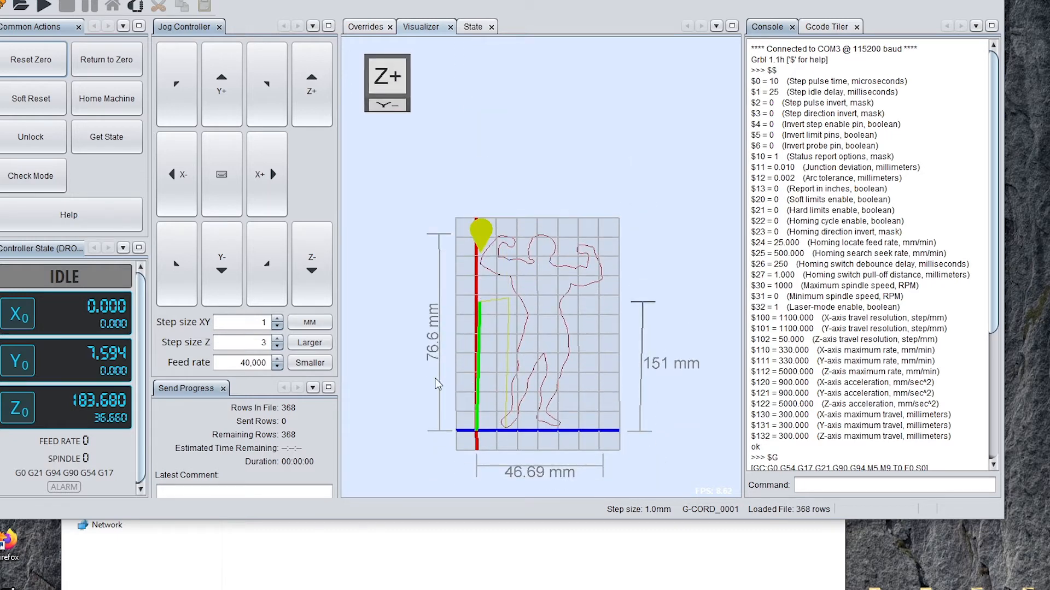
{"action": "mouse_move", "coordinate": [657, 348]}
{"action": "left_mouse_down"}
{"action": "mouse_move", "coordinate": [664, 340]}
{"action": "mouse_move", "coordinate": [648, 342]}
{"action": "left_mouse_up"}
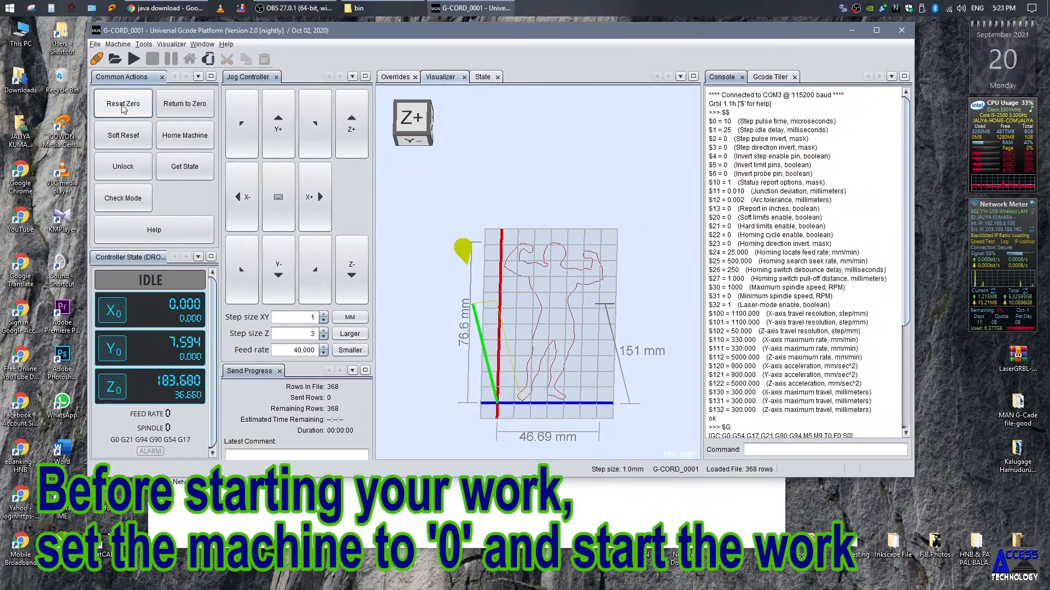
- Reset the machine's work position to zero and inspect the tool position and toolpath from different angles
{"action": "left_click", "coordinate": [122, 107]}
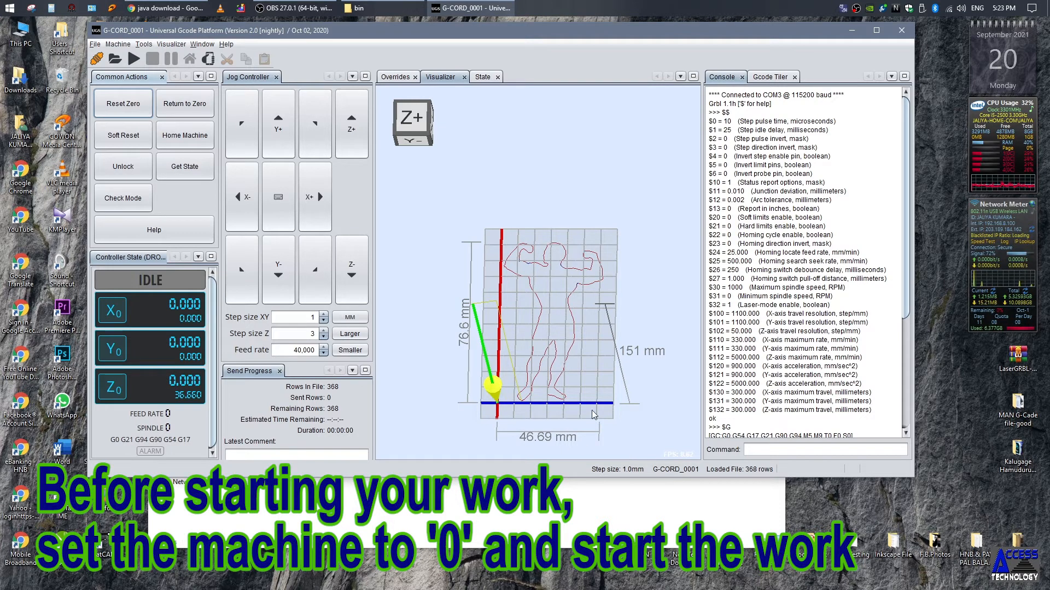
{"action": "mouse_move", "coordinate": [674, 410]}
{"action": "left_mouse_down"}
{"action": "mouse_move", "coordinate": [676, 365]}
{"action": "mouse_move", "coordinate": [694, 379]}
{"action": "mouse_move", "coordinate": [685, 406]}
{"action": "left_mouse_up"}
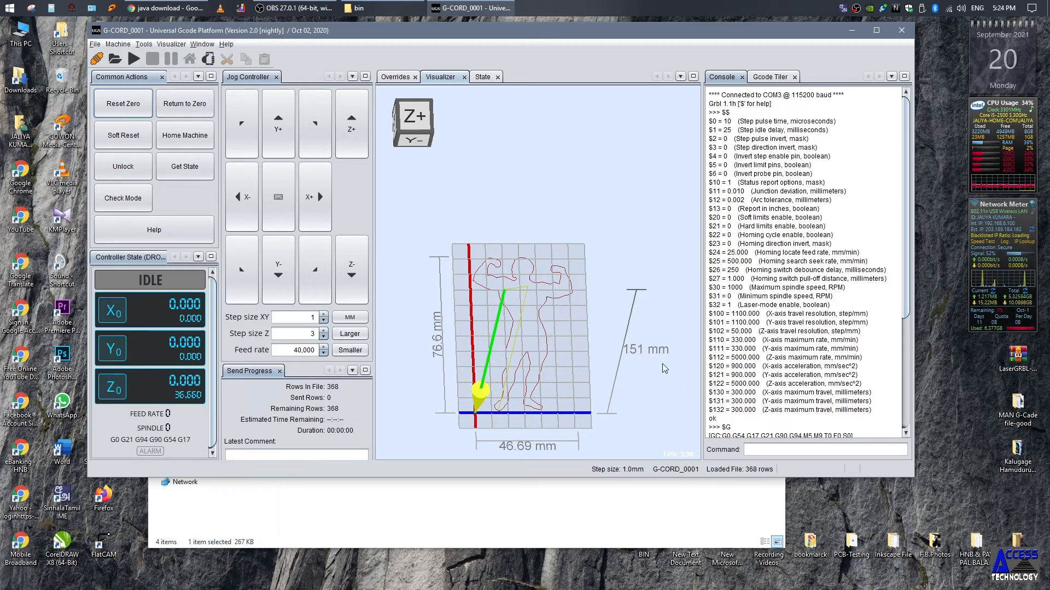
{"action": "mouse_move", "coordinate": [637, 260]}
{"action": "left_mouse_down"}
{"action": "mouse_move", "coordinate": [625, 275]}
{"action": "mouse_move", "coordinate": [622, 239]}
{"action": "mouse_move", "coordinate": [635, 245]}
{"action": "mouse_move", "coordinate": [630, 256]}
{"action": "left_mouse_up"}
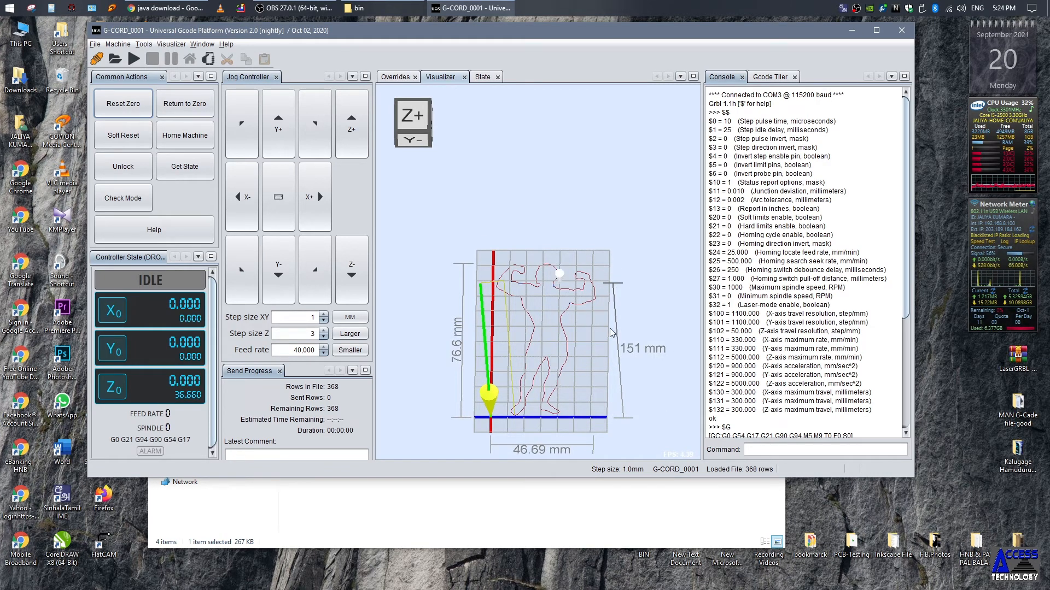
{"action": "left_click_drag", "start_coordinate": [641, 324], "coordinate": [648, 350]}
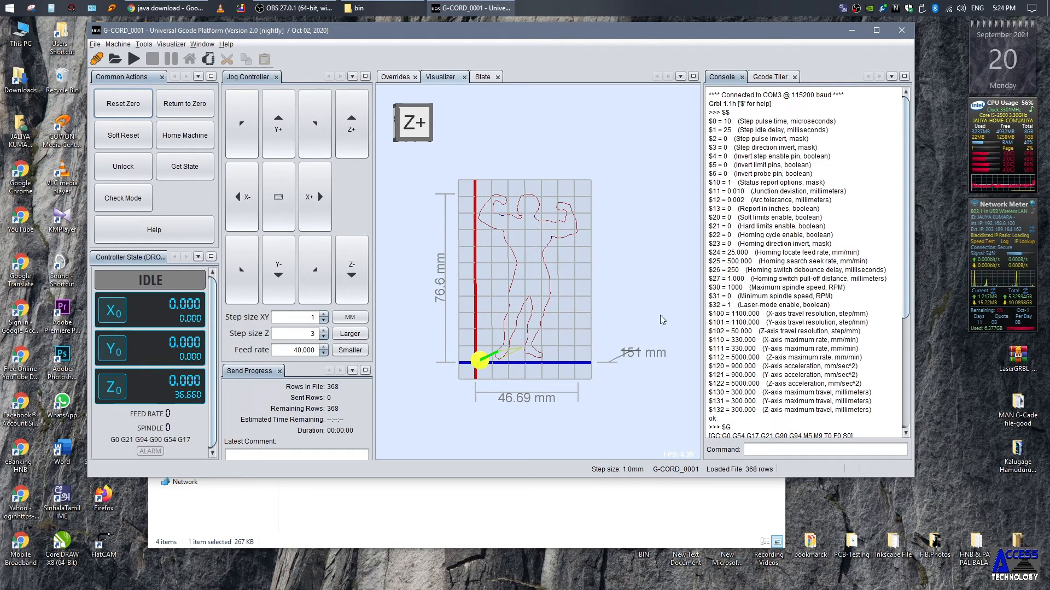
{"action": "left_click_drag", "start_coordinate": [621, 394], "coordinate": [622, 374]}
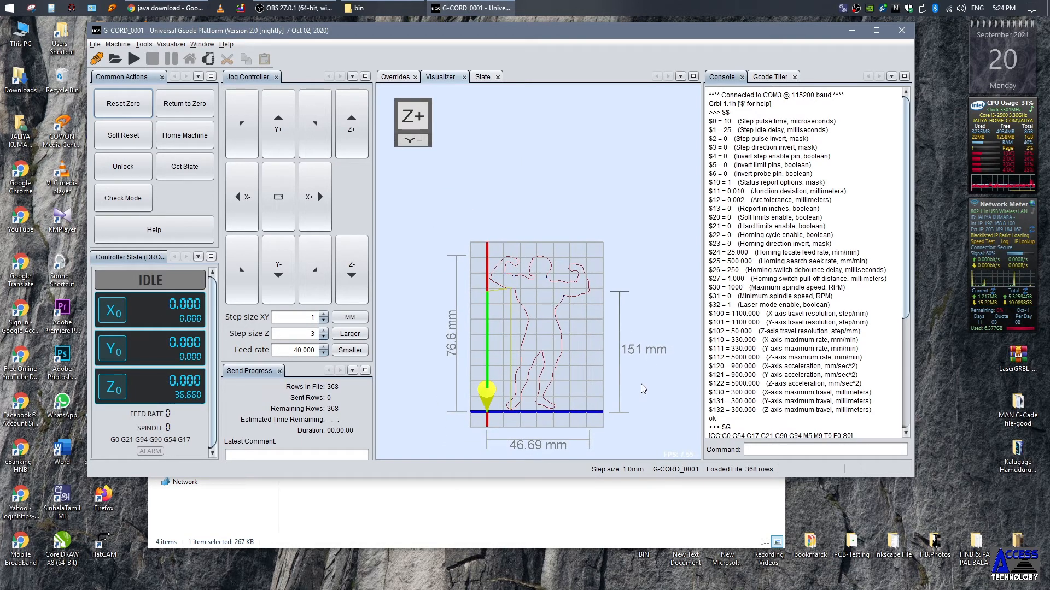
{"action": "left_click_drag", "start_coordinate": [621, 215], "coordinate": [620, 246]}
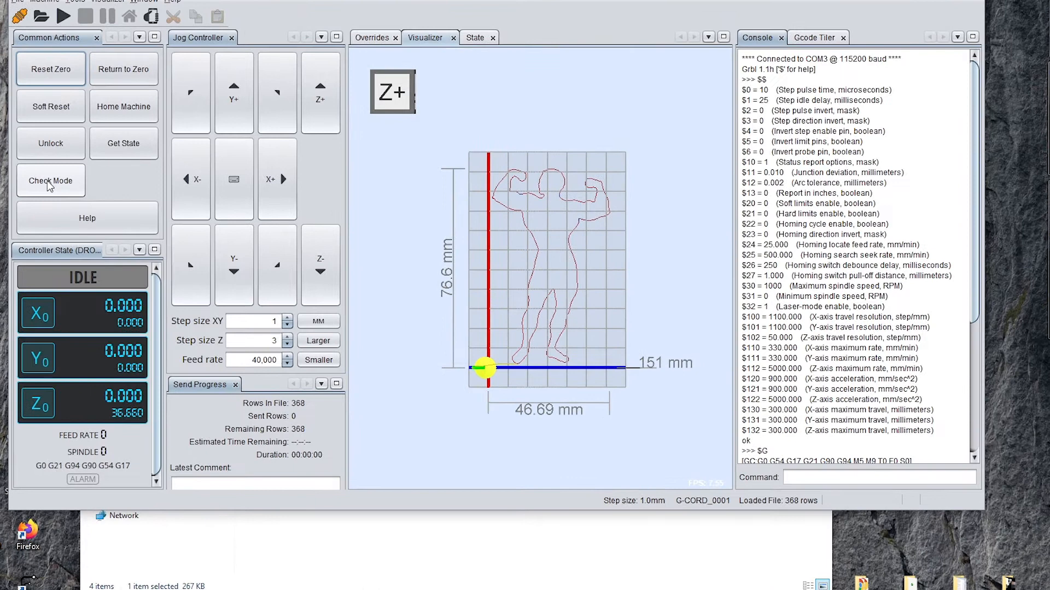
- Enable check mode and send the loaded G-code twice as a dry run, following it in the Visualizer
{"action": "left_click", "coordinate": [81, 190]}
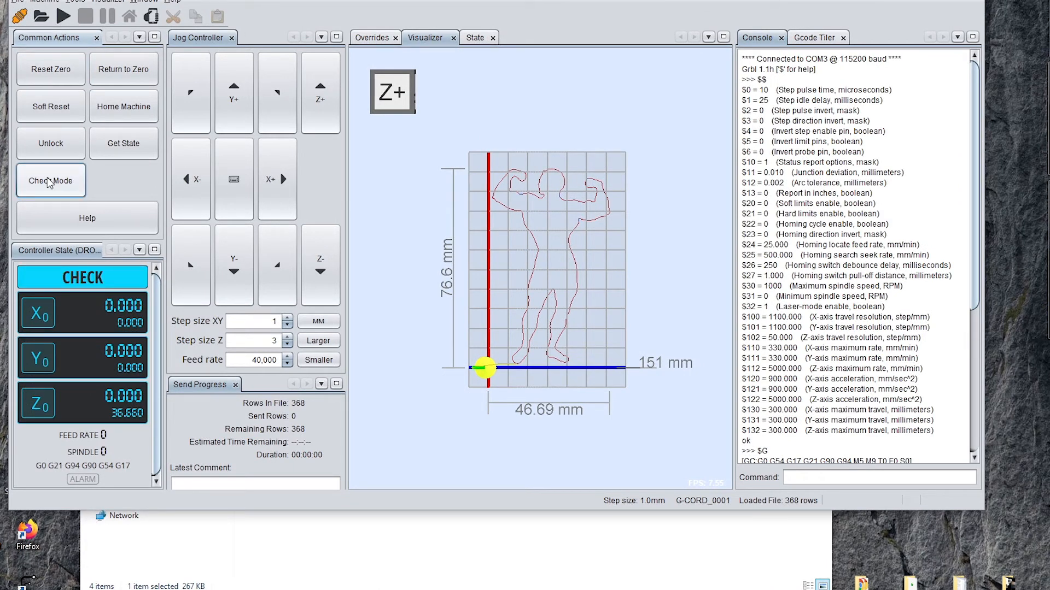
{"action": "left_click", "coordinate": [62, 16]}
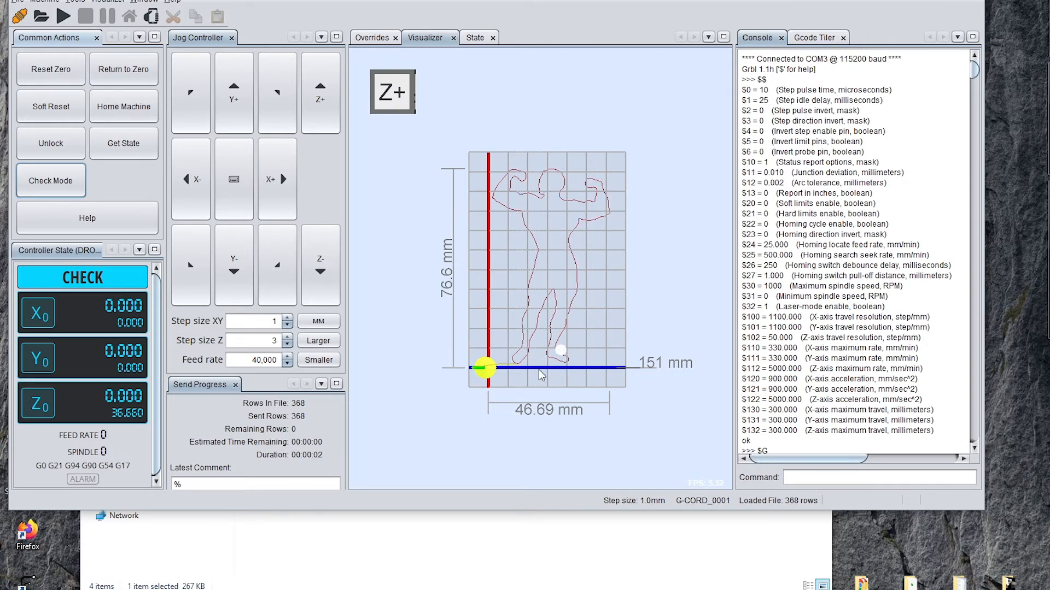
{"action": "left_click", "coordinate": [64, 17]}
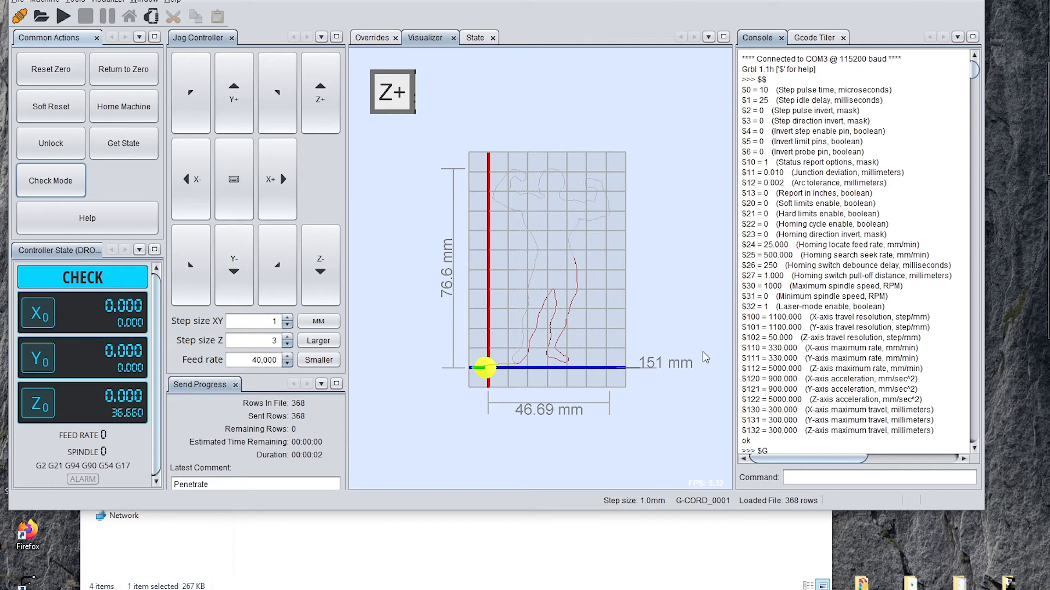
{"action": "left_click_drag", "start_coordinate": [683, 426], "coordinate": [667, 303]}
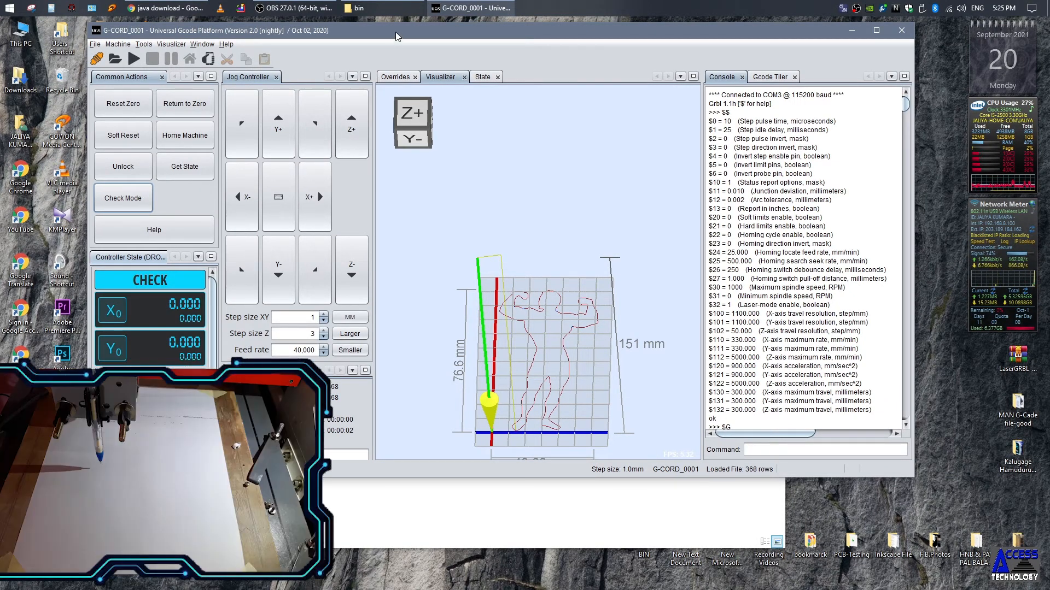
- Turn check mode off, reposition the program window, and orbit the toolpath to a nearly top-down view
{"action": "left_click_drag", "start_coordinate": [396, 31], "coordinate": [396, 54]}
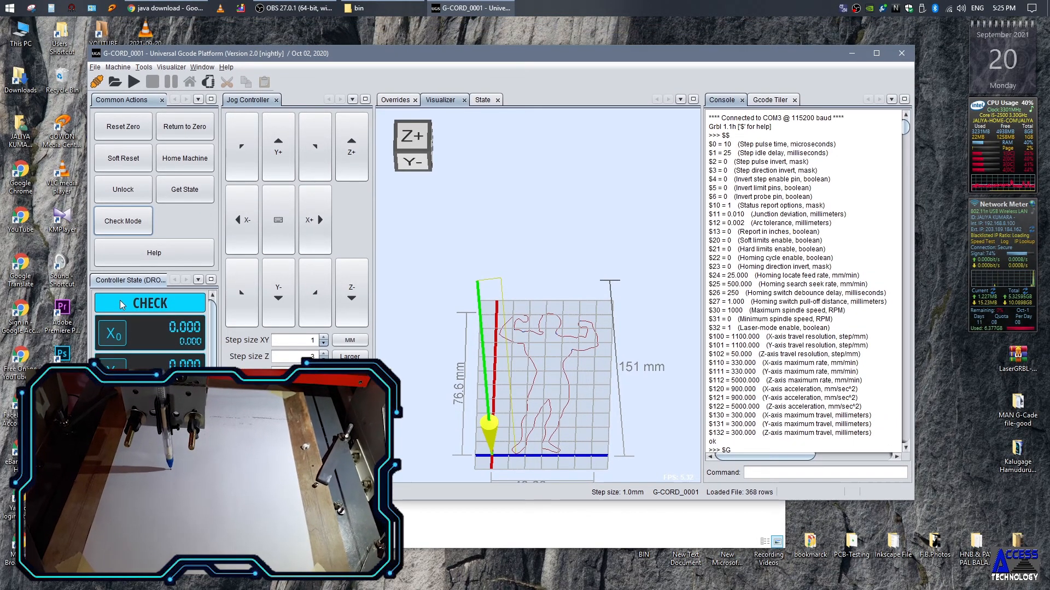
{"action": "left_click", "coordinate": [131, 230]}
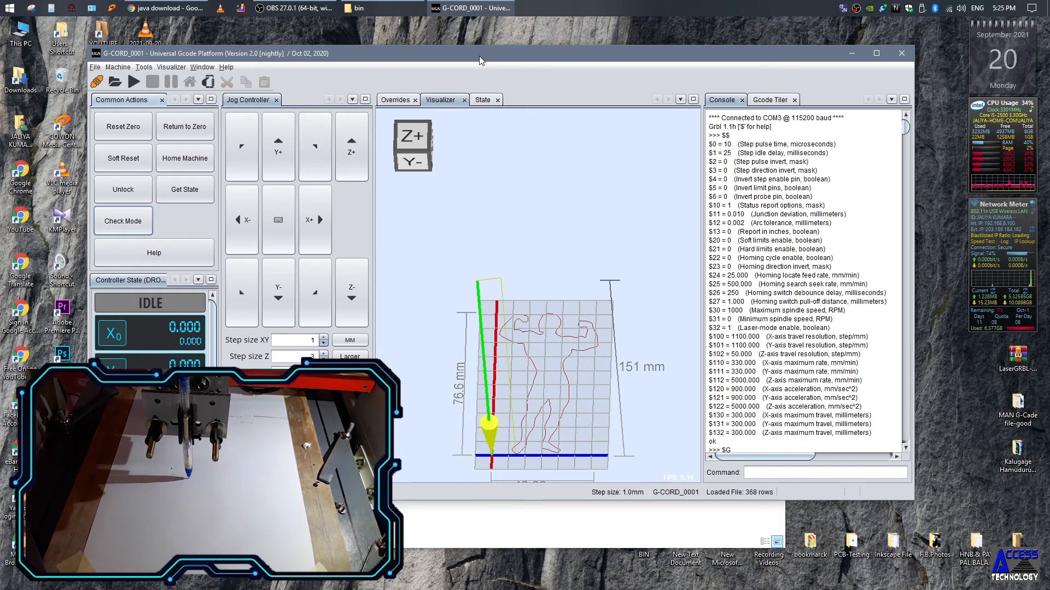
{"action": "left_click_drag", "start_coordinate": [479, 56], "coordinate": [470, 37]}
{"action": "left_click_drag", "start_coordinate": [632, 249], "coordinate": [641, 277]}
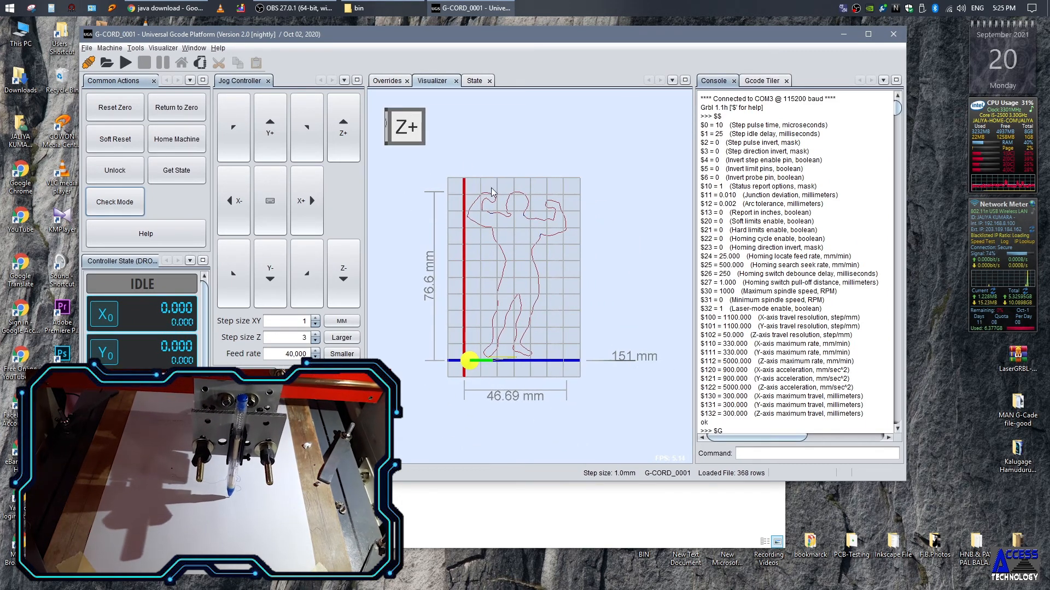
- Look through the Overrides and State settings, and return to the Visualizer
{"action": "left_click", "coordinate": [387, 81]}
{"action": "left_click", "coordinate": [474, 81]}
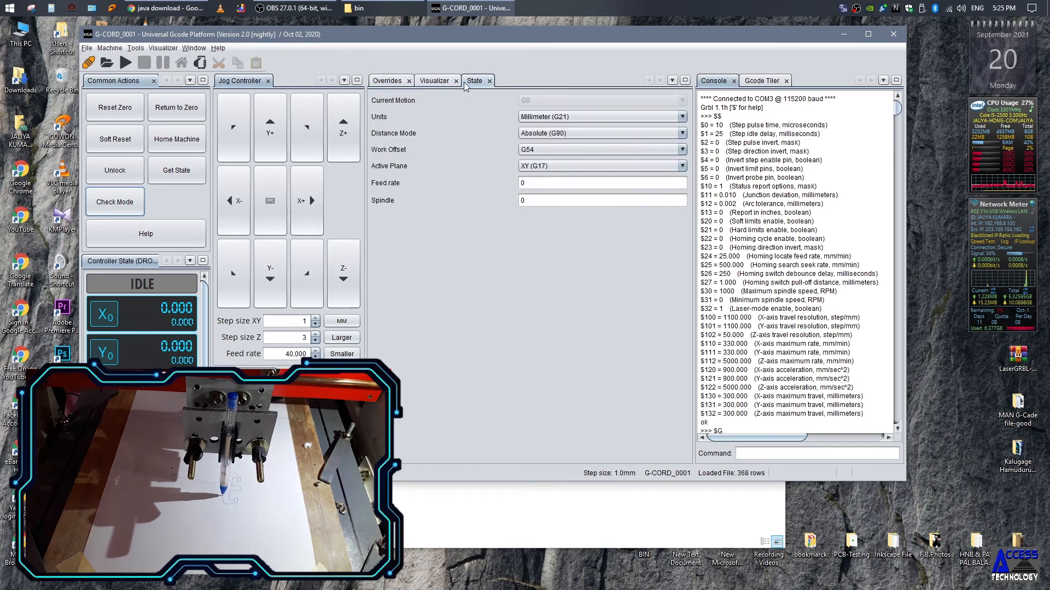
{"action": "left_click", "coordinate": [397, 85]}
{"action": "left_click", "coordinate": [428, 85]}
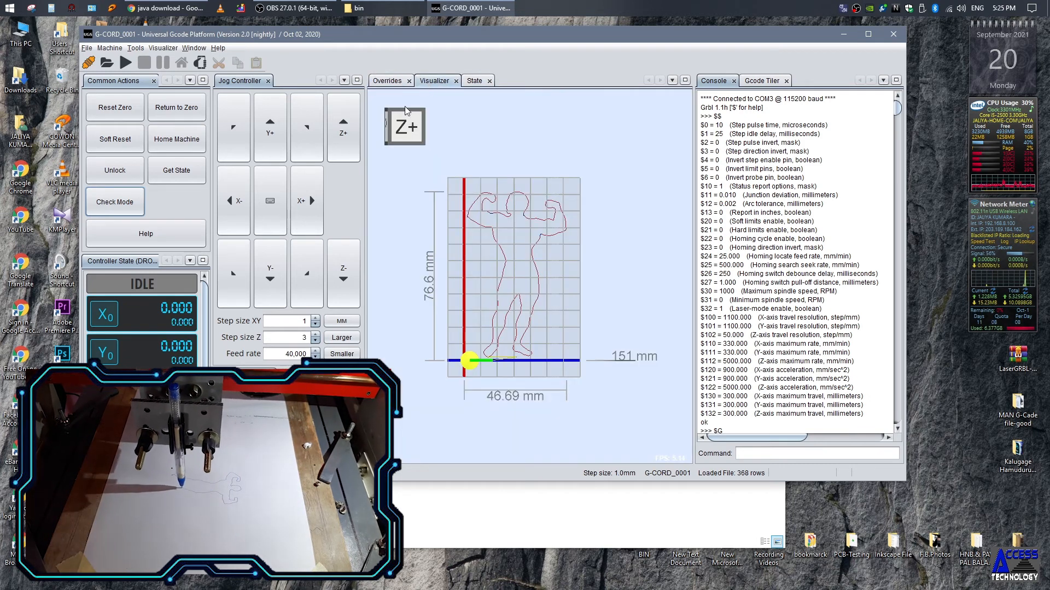